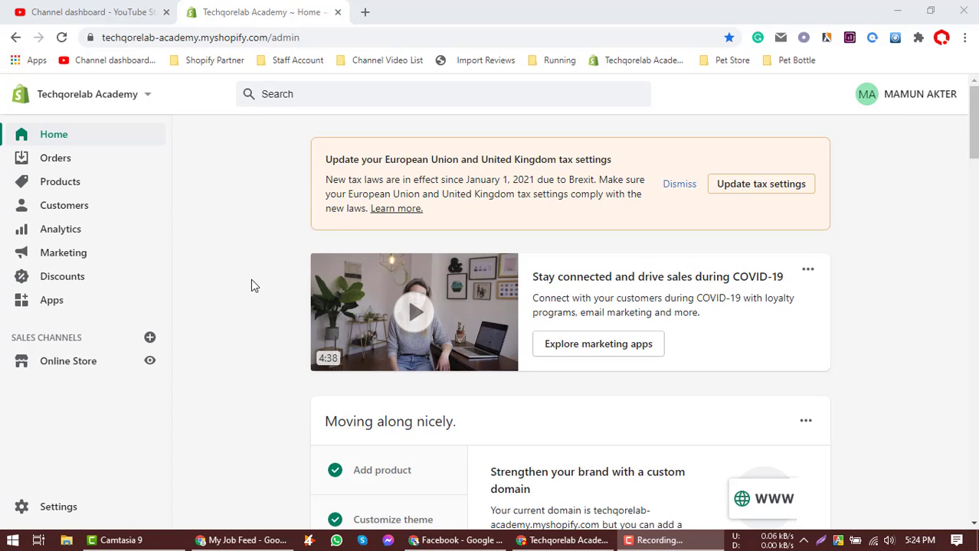
- Open the live online store and go to the silicone pet grooming glove in the Pet Products collection
scroll(253, 281, "down", 5)
scroll(253, 280, "up", 5)
left_click(151, 362)
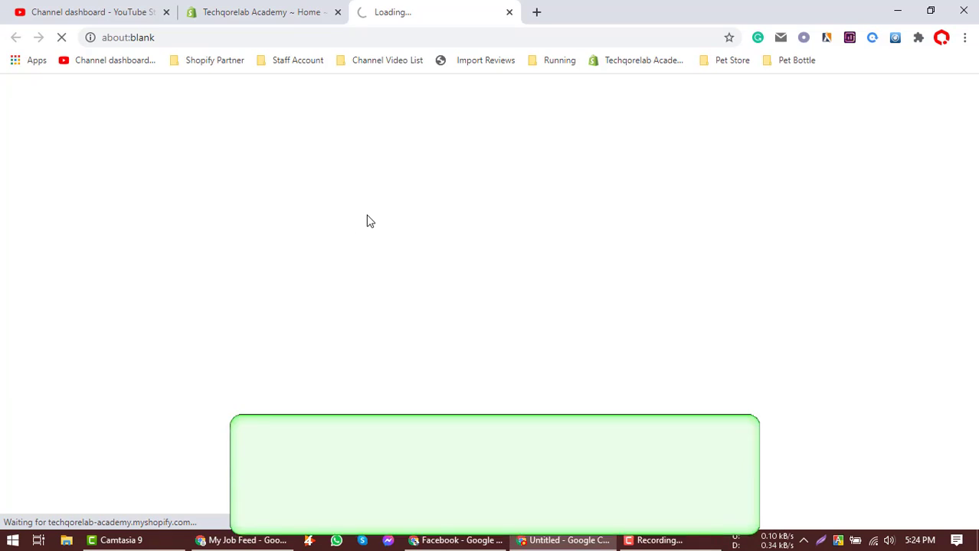
scroll(450, 298, "down", 1)
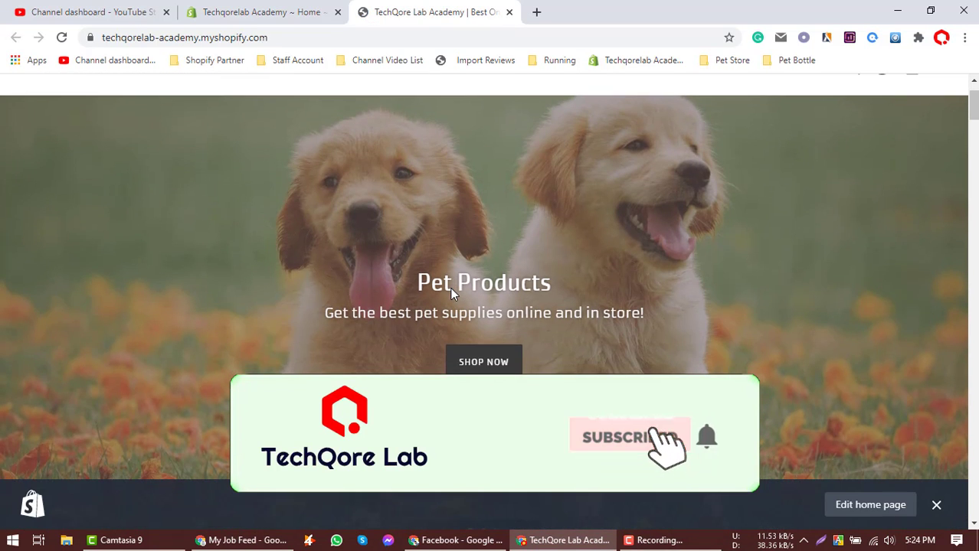
left_click(481, 365)
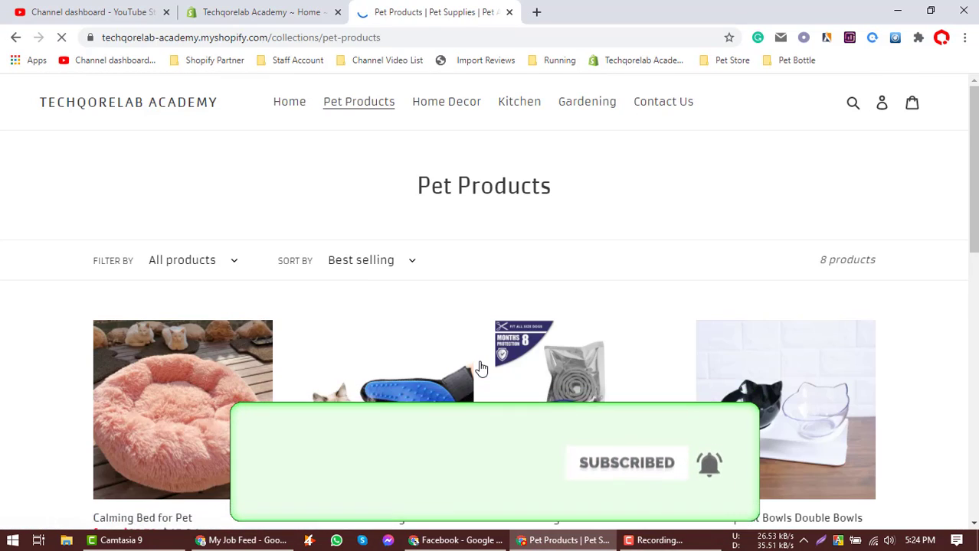
left_click(386, 410)
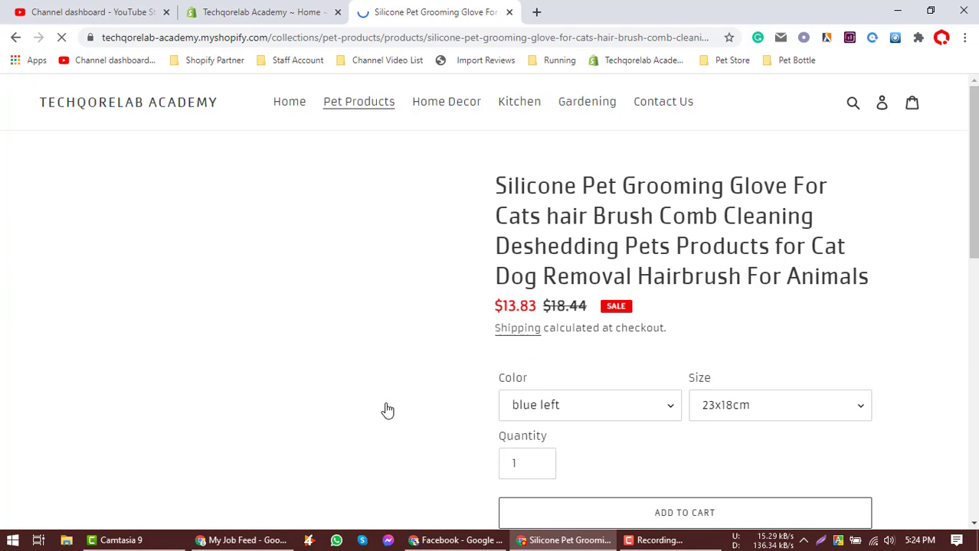
- Start an immediate purchase of the grooming glove and look over the checkout information form
scroll(620, 247, "down", 3)
scroll(619, 247, "up", 2)
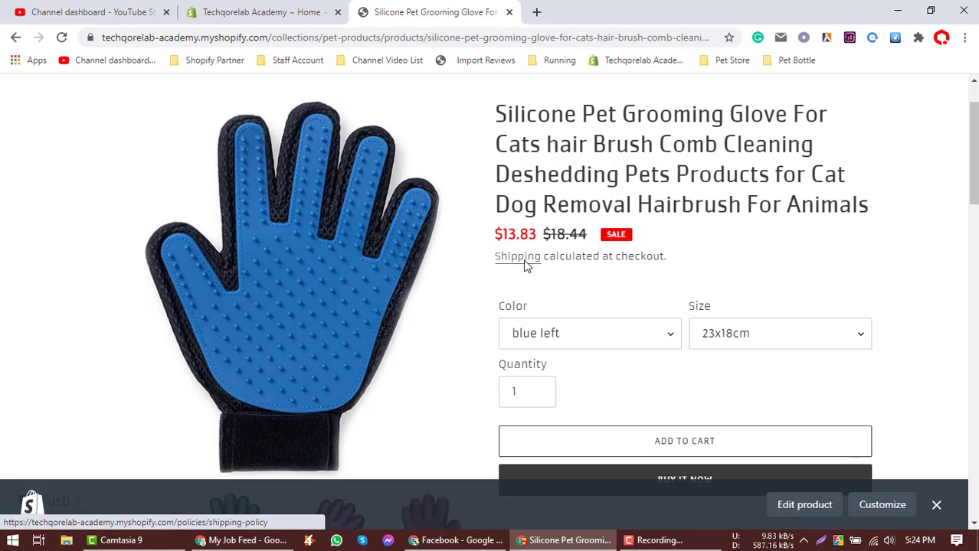
scroll(615, 253, "down", 2)
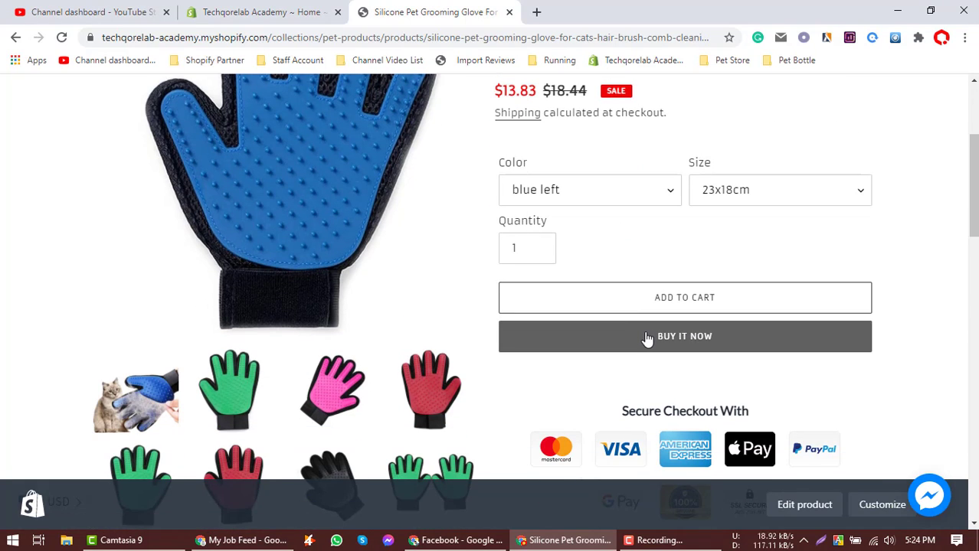
left_click(647, 338)
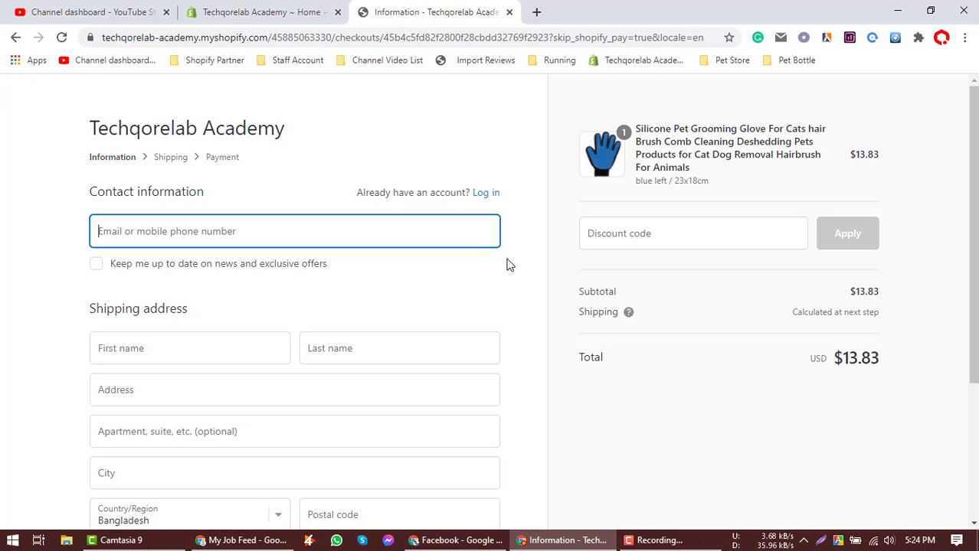
scroll(496, 263, "down", 3)
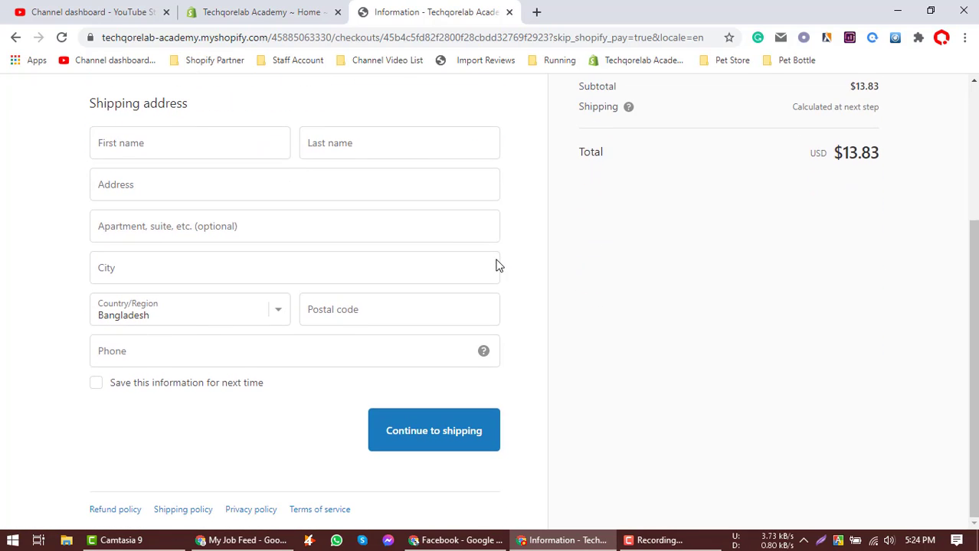
scroll(419, 279, "up", 3)
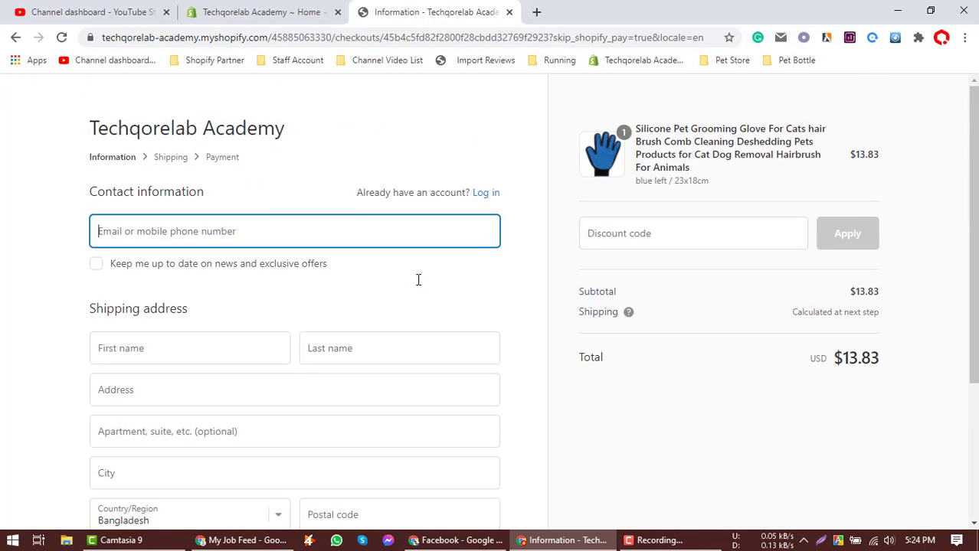
- Open the Fake Name Generator website in a new browser tab to get sample customer details
left_click(536, 12)
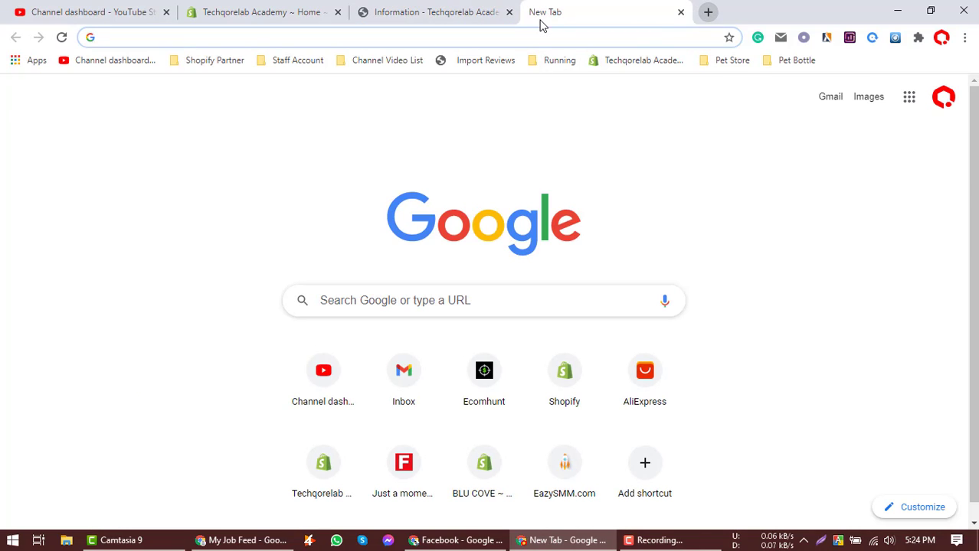
type("fake")
key("Return")
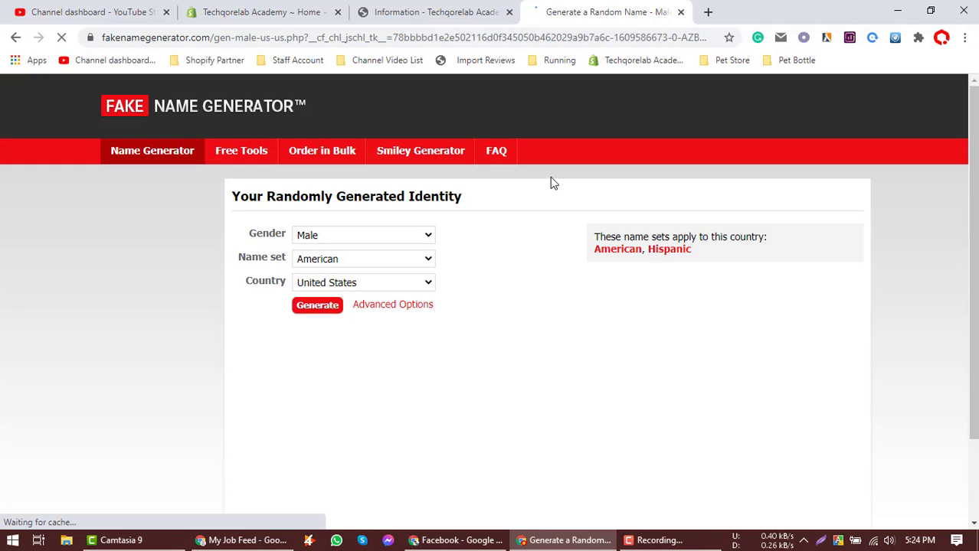
left_click(451, 12)
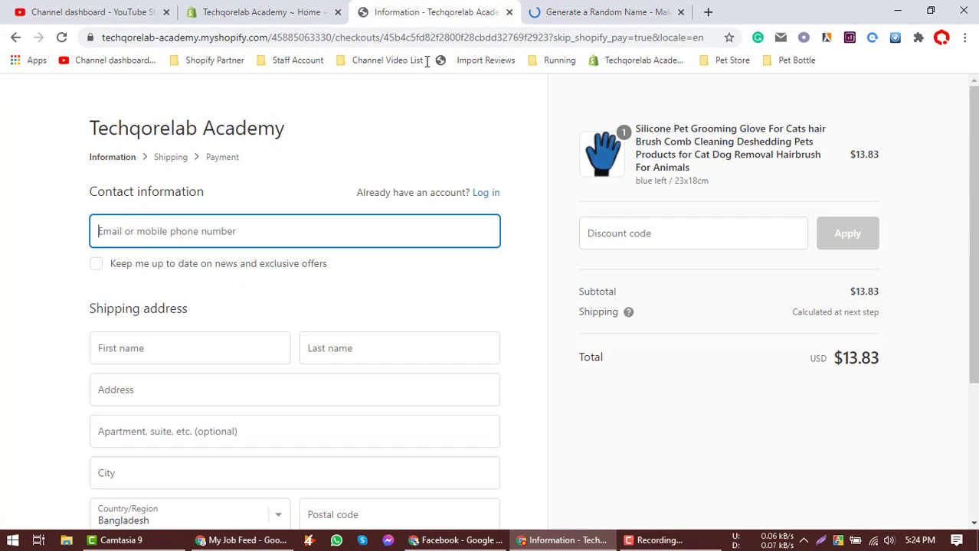
left_click(629, 9)
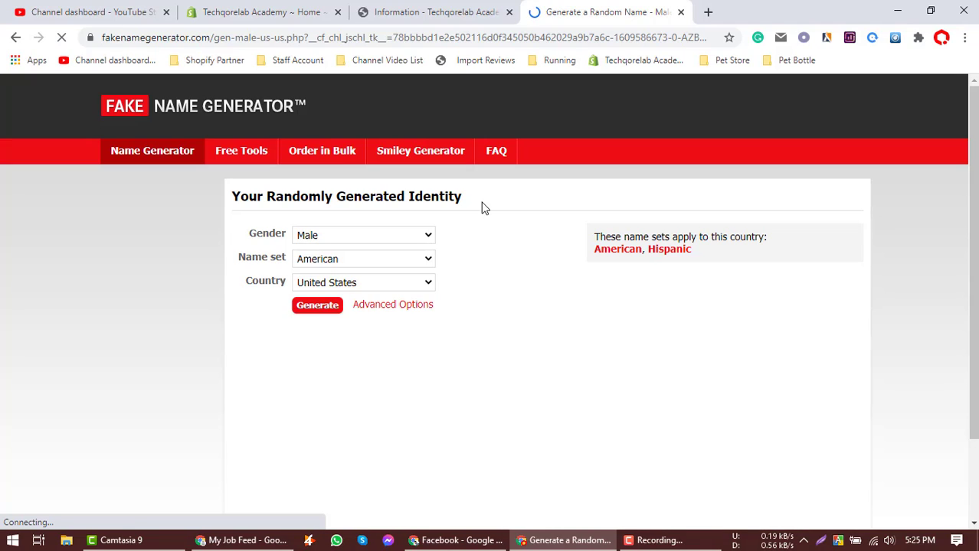
- Open the store admin's Shipping and delivery settings and review the general, custom and app shipping sections
left_click(295, 9)
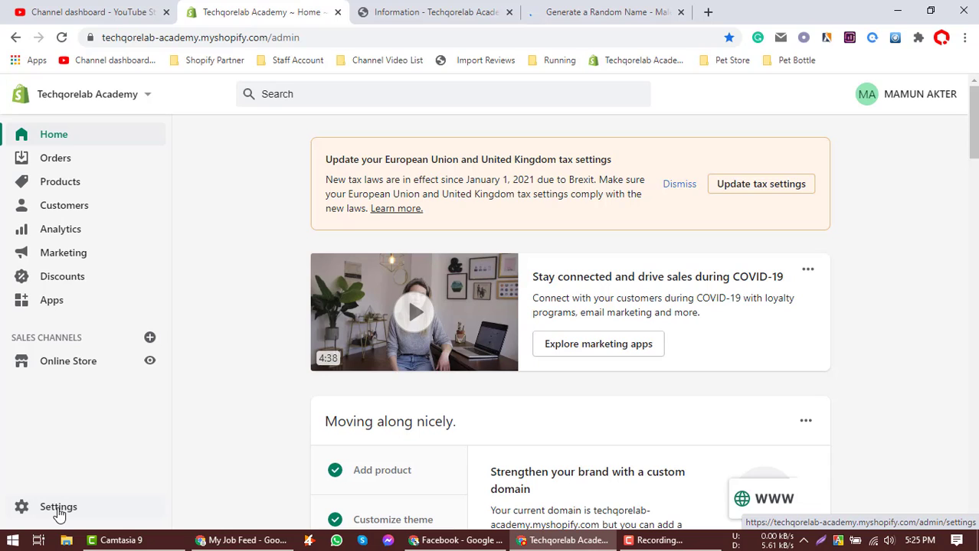
left_click(59, 508)
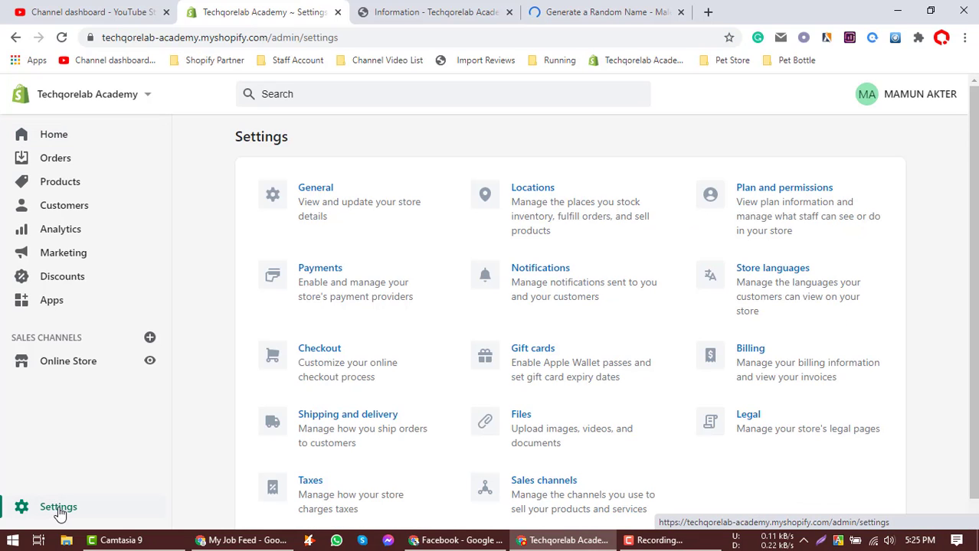
left_click(366, 422)
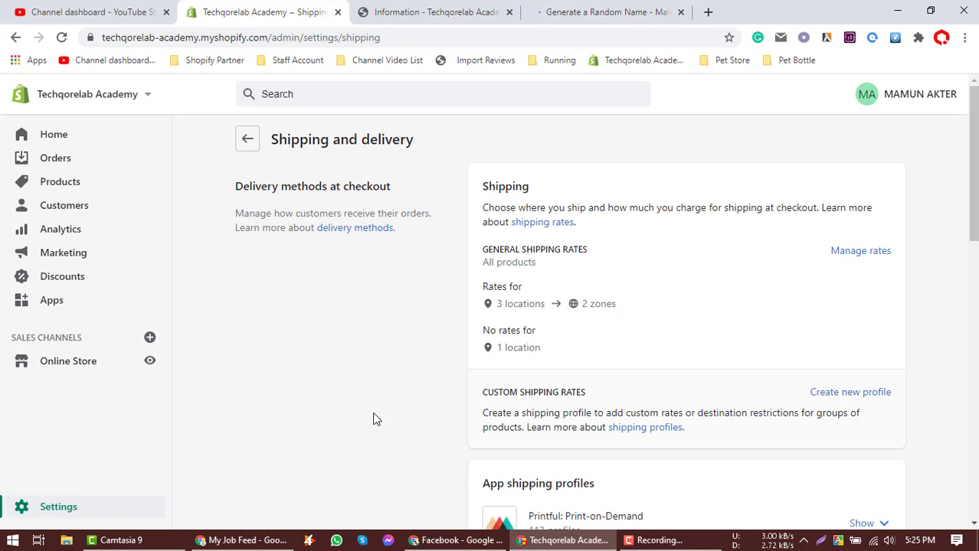
scroll(444, 333, "down", 2)
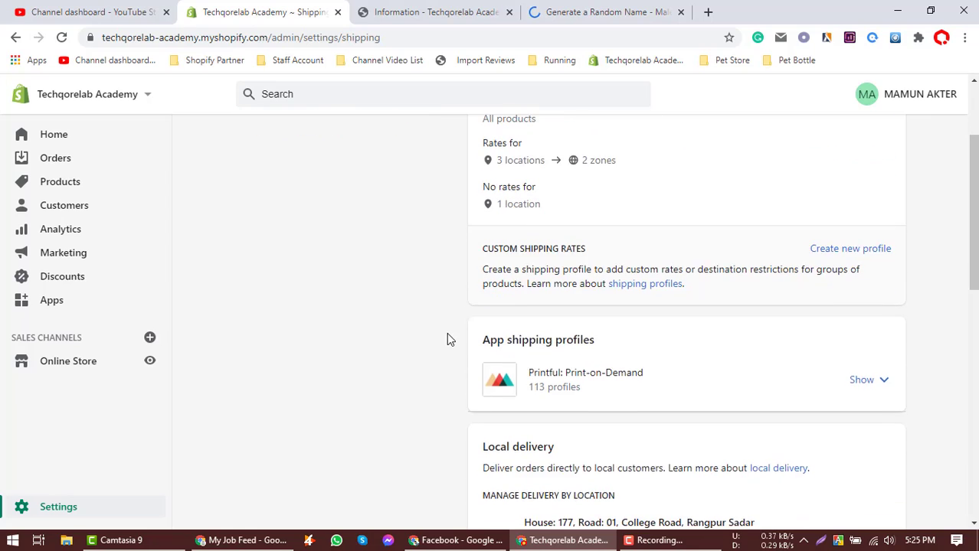
scroll(447, 337, "up", 2)
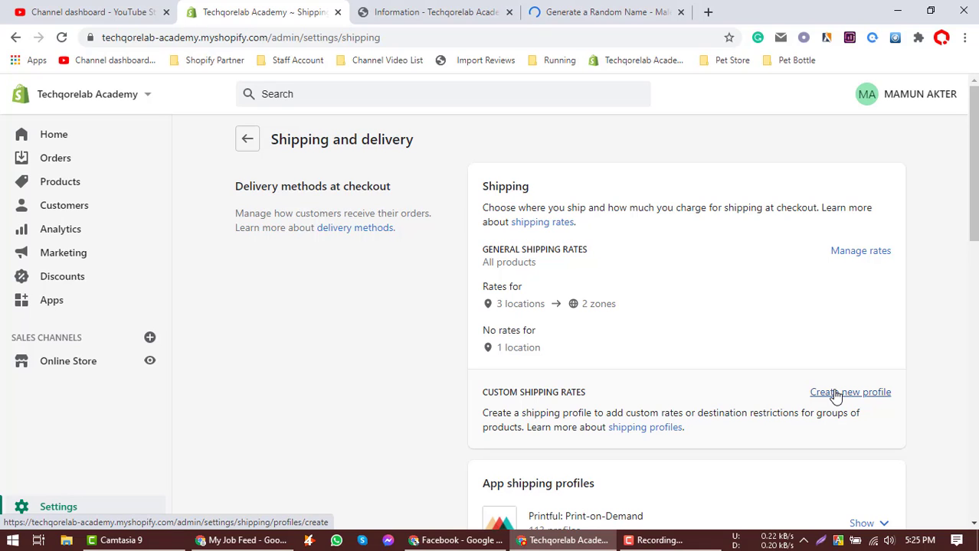
- Copy the generated full name from Fake Name Generator and paste it into the checkout's contact field
left_click(589, 12)
scroll(454, 217, "down", 2)
triple_click(438, 211)
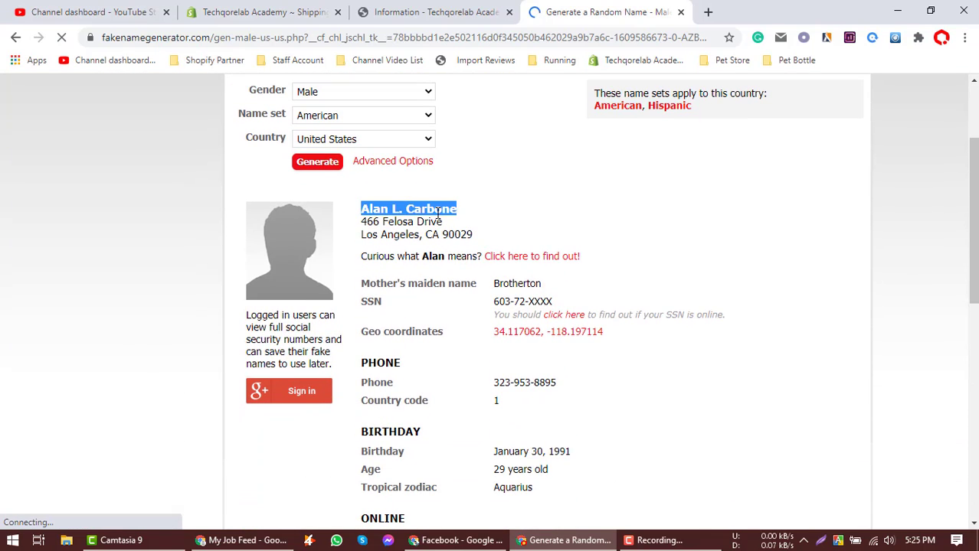
right_click(438, 211)
left_click(452, 222)
left_click(429, 11)
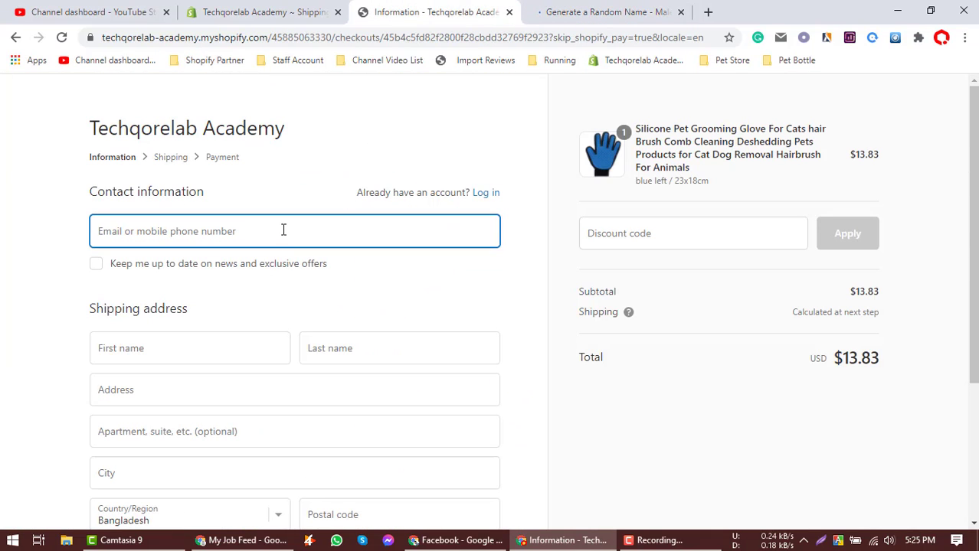
key("ctrl+v")
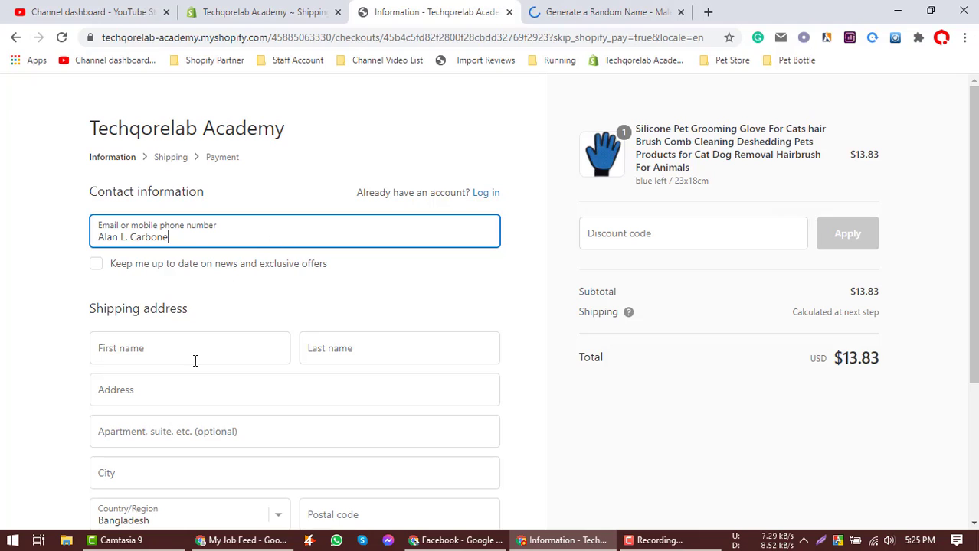
- Fill in the shipping address's first name and last name by splitting the copied full name between them
left_click(191, 358)
key("ctrl+v")
left_click_drag(123, 354, 222, 354)
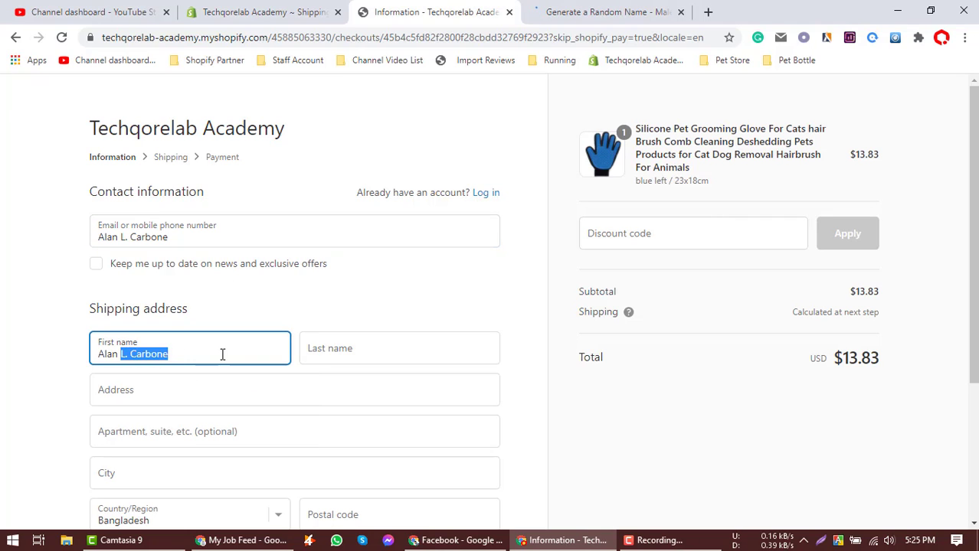
key("ctrl+x")
left_click(340, 347)
key("ctrl+v")
- Replace the checkout's contact entry with the generated e-mail address from Fake Name Generator
left_click(684, 6)
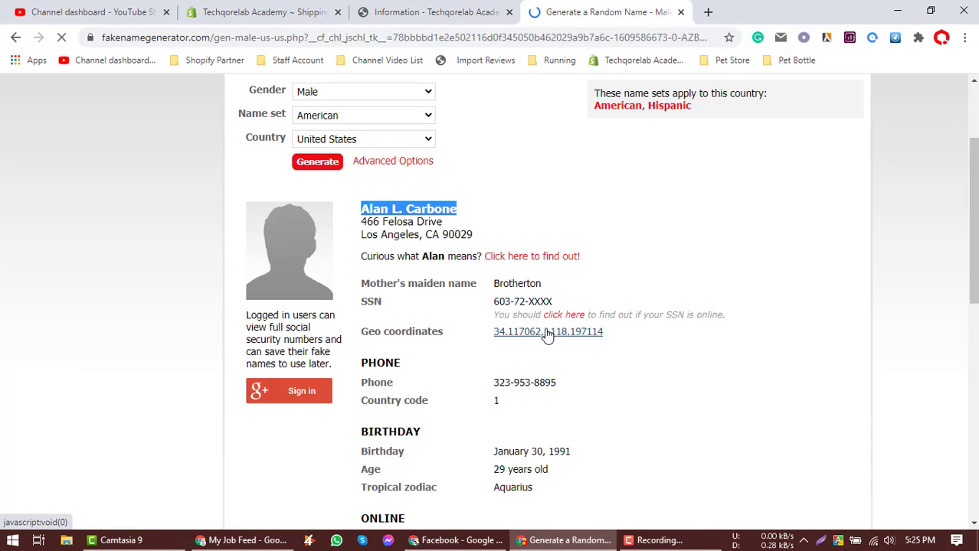
scroll(490, 261, "down", 1)
scroll(493, 269, "down", 2)
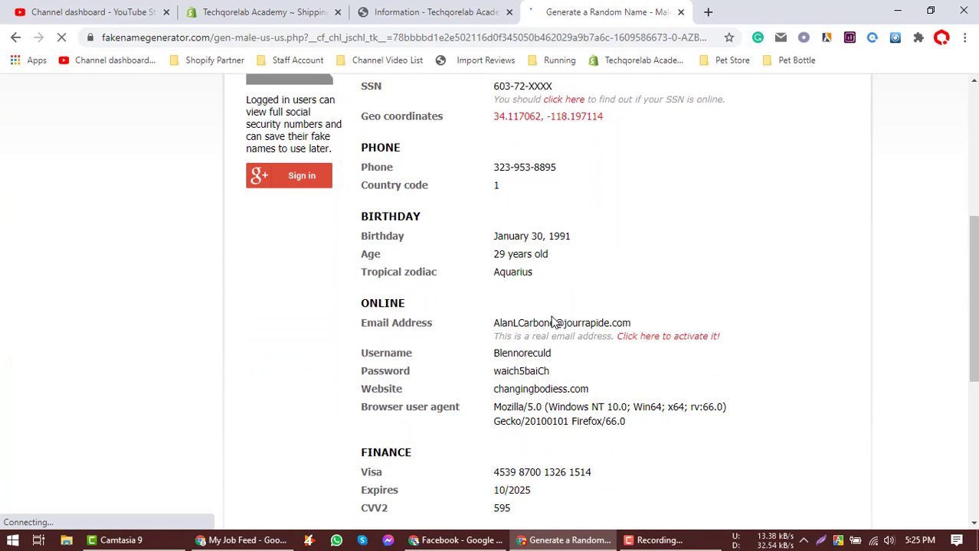
double_click(556, 322)
left_click(442, 9)
left_click(154, 237)
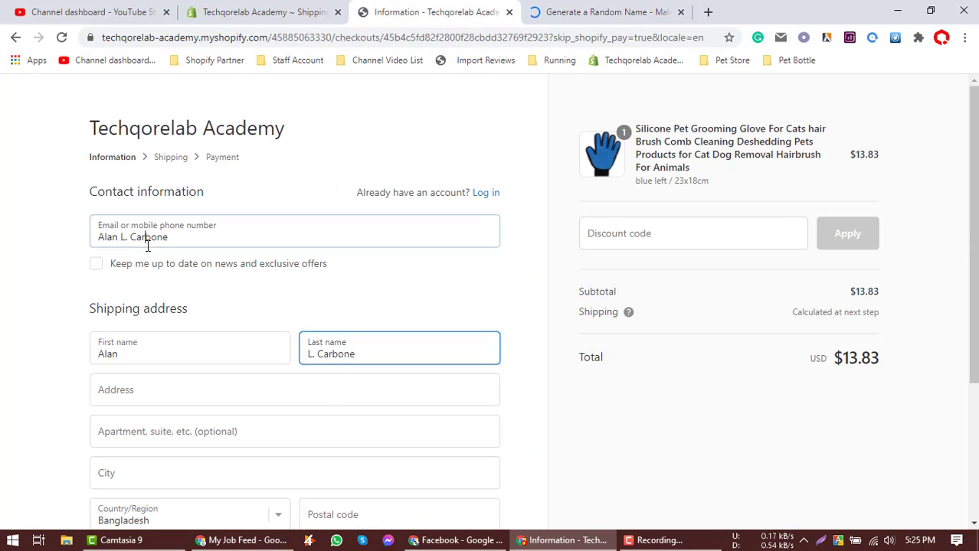
key("ctrl+a")
key("ctrl+v")
- Fill in the shipping street address, city, country, state and ZIP code from a saved United States address suggestion
left_click(47, 304)
scroll(48, 304, "down", 1)
scroll(47, 305, "down", 1)
left_click(153, 308)
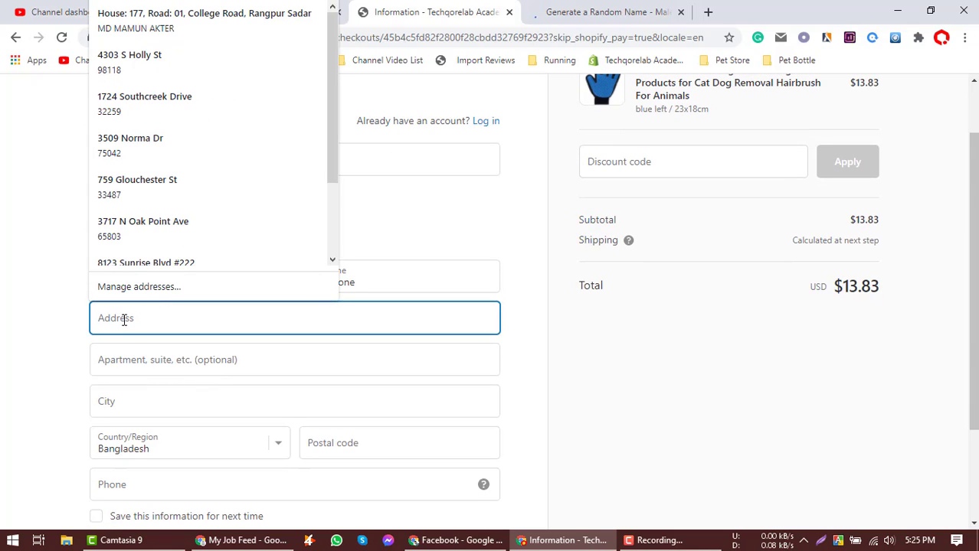
left_click(158, 222)
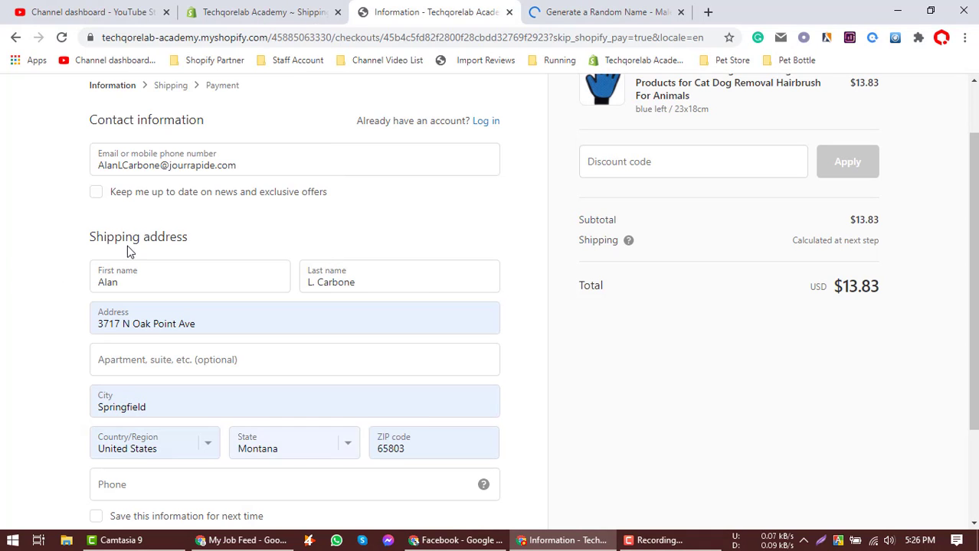
- Copy the generated phone number from Fake Name Generator into the checkout's phone field and continue to shipping
scroll(23, 291, "down", 3)
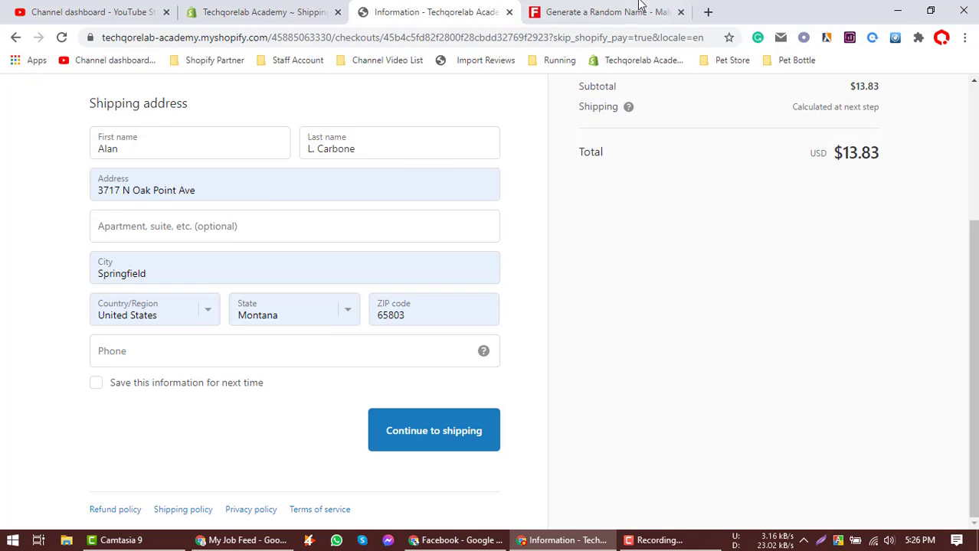
left_click(605, 11)
scroll(520, 306, "up", 1)
double_click(501, 239)
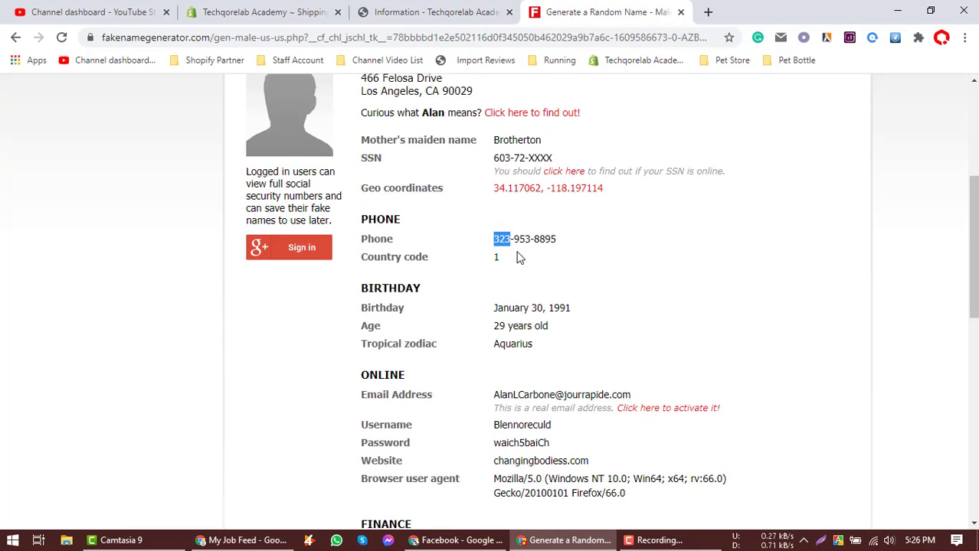
left_click_drag(518, 258, 520, 262)
triple_click(531, 236)
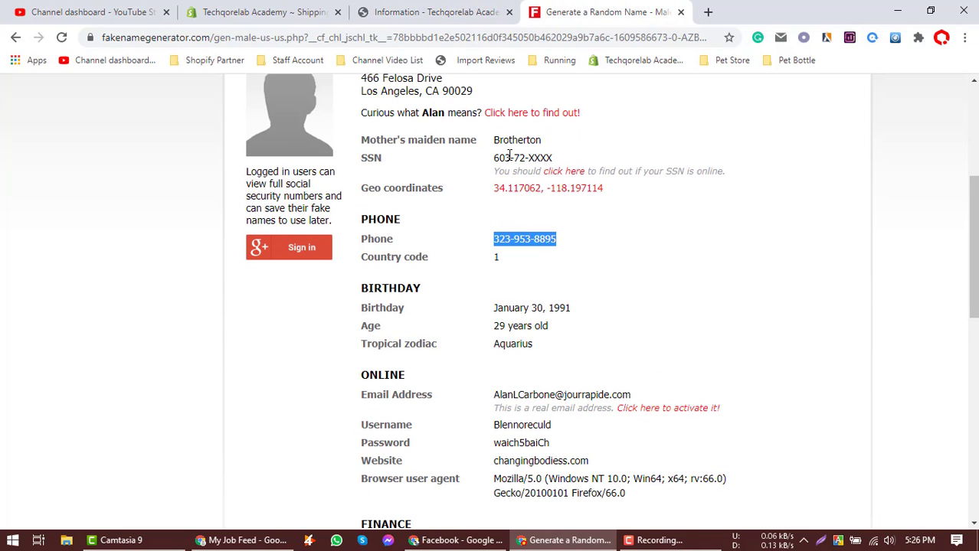
key("ctrl+c")
key("ctrl+Page_Up")
left_click(203, 349)
key("ctrl+v")
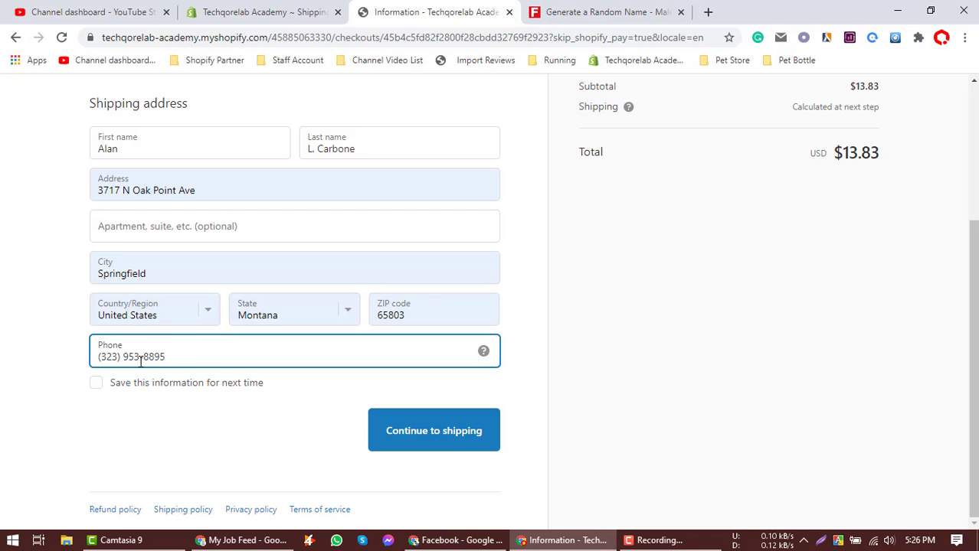
left_click(121, 450)
left_click(375, 434)
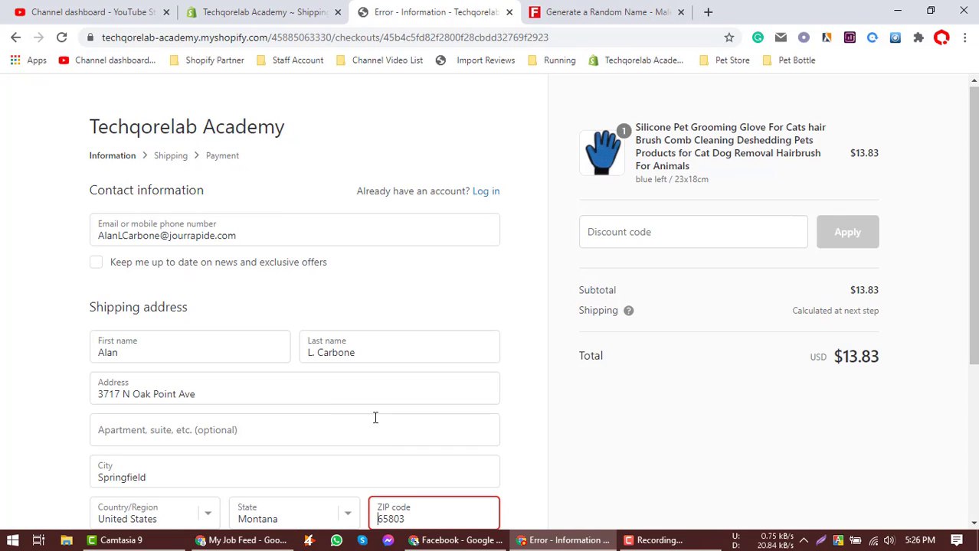
- Try to correct the ZIP code by reapplying the saved address suggestion to the shipping form
scroll(328, 261, "down", 3)
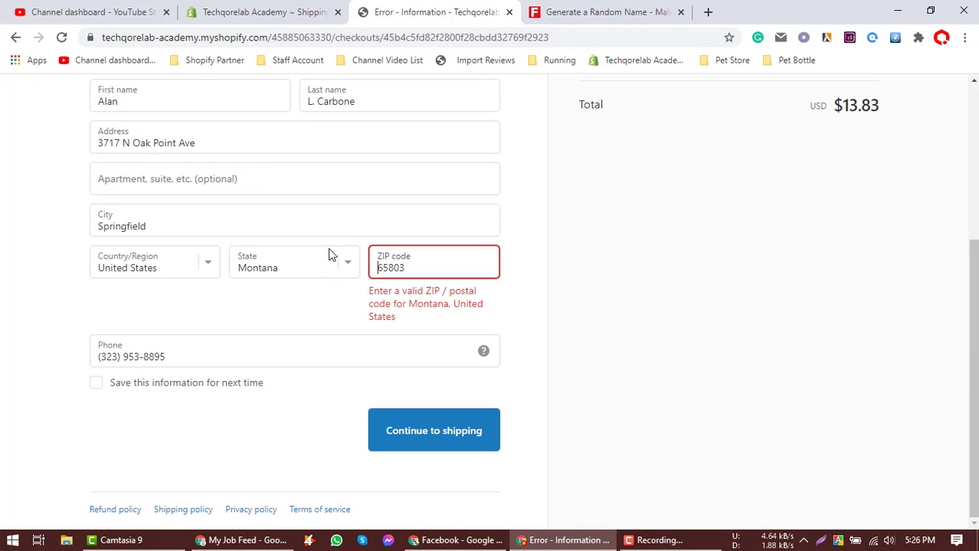
left_click(426, 268)
double_click(425, 268)
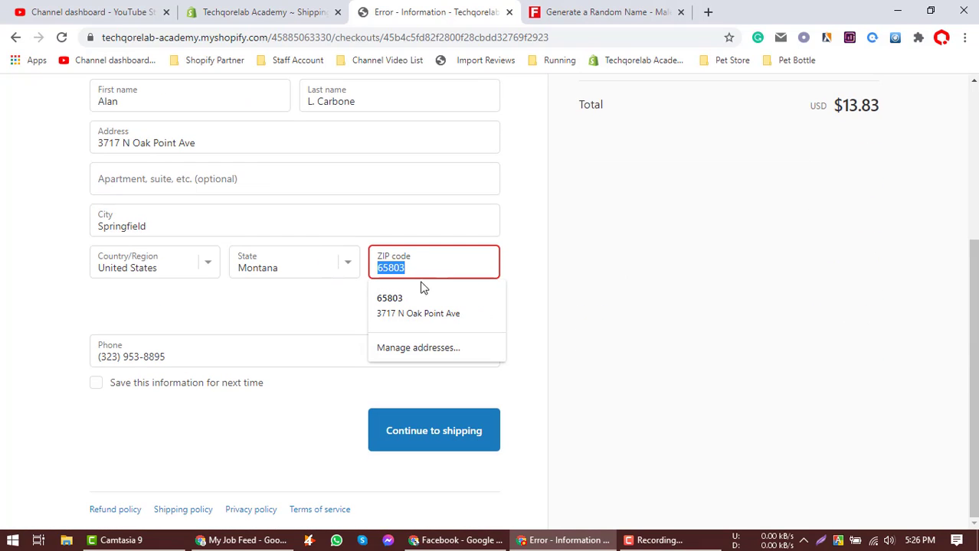
left_click(413, 305)
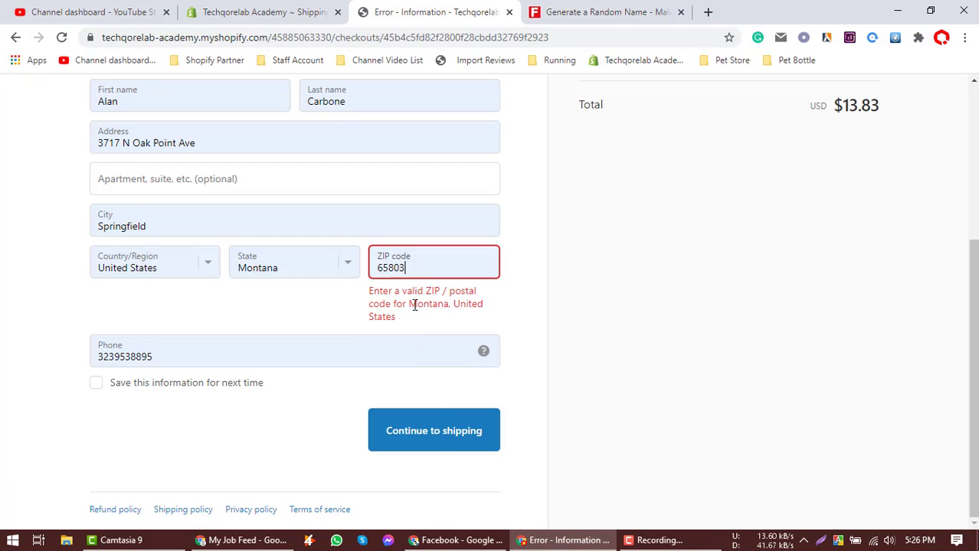
- Resubmit the shipping form and look up the entered street address on Google to check its city, state and ZIP code
left_click(435, 436)
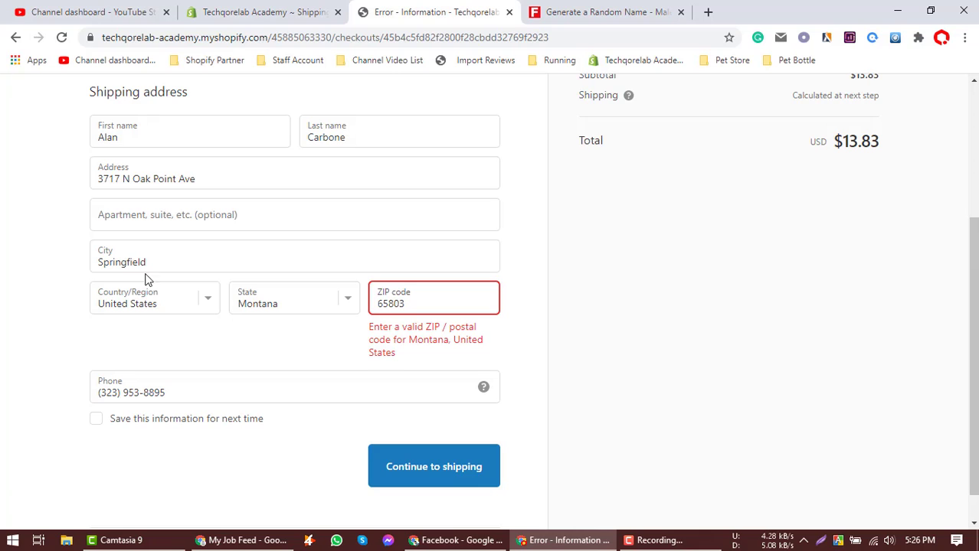
triple_click(135, 183)
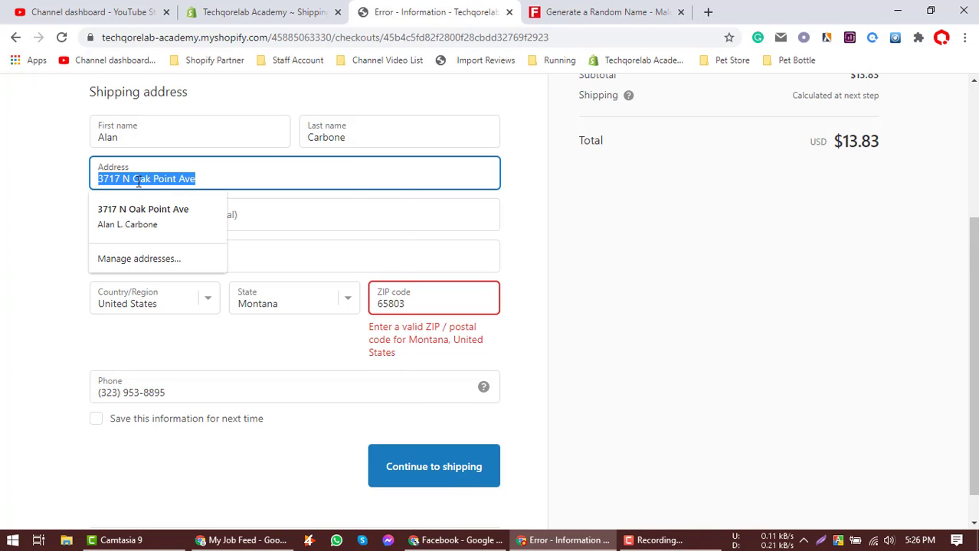
right_click(138, 182)
left_click(226, 309)
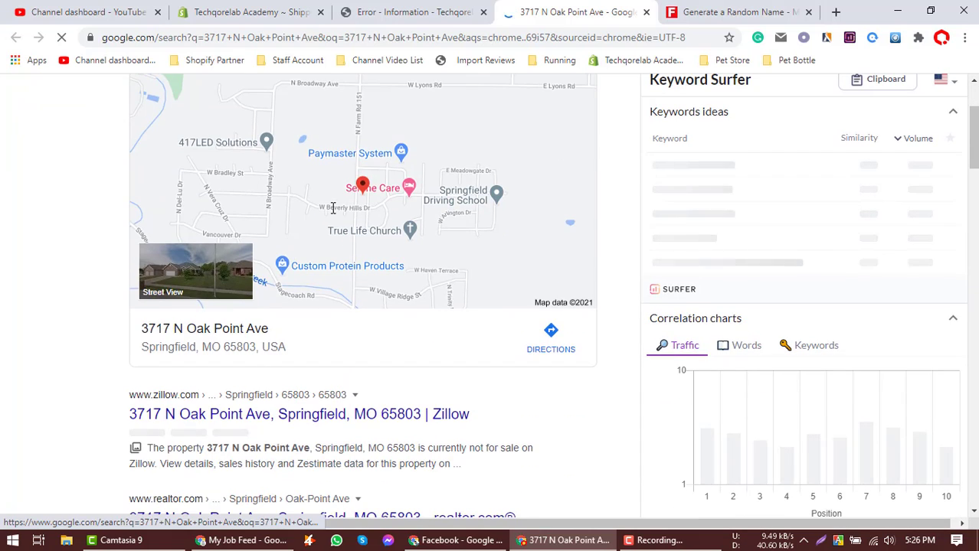
left_click(401, 7)
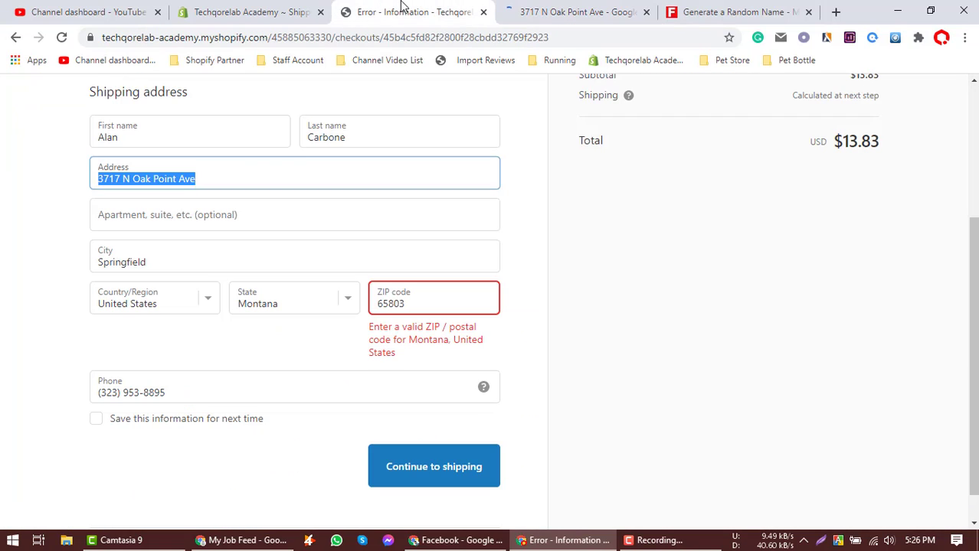
left_click(572, 11)
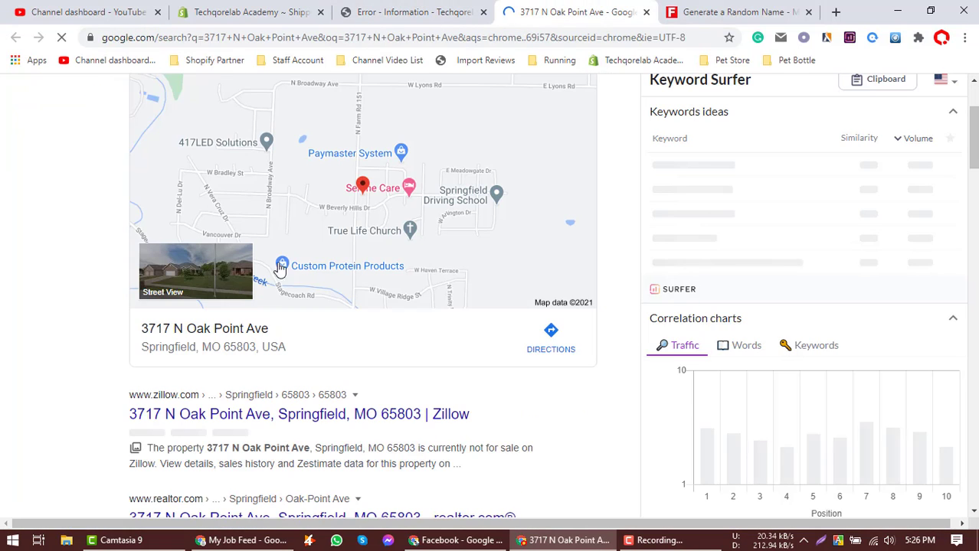
triple_click(219, 329)
left_click(413, 12)
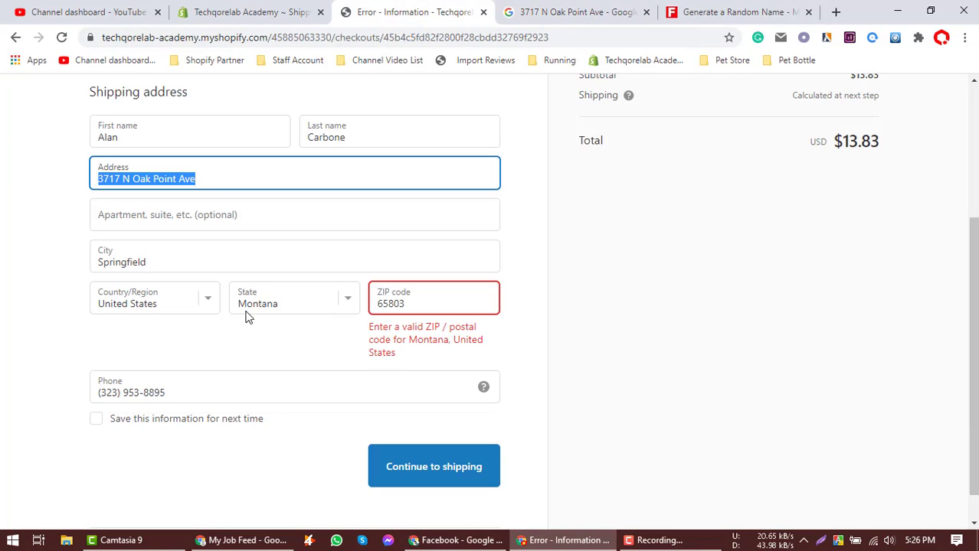
- Try to clear the ZIP code error by reapplying the saved address and ZIP suggestions, resubmitting the form and rechecking the Google address results
left_click(215, 175)
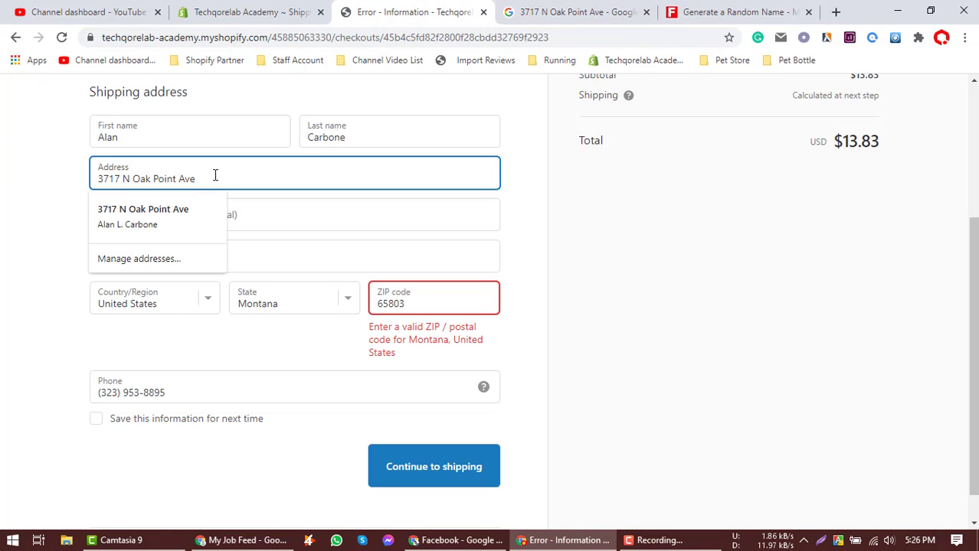
left_click(183, 203)
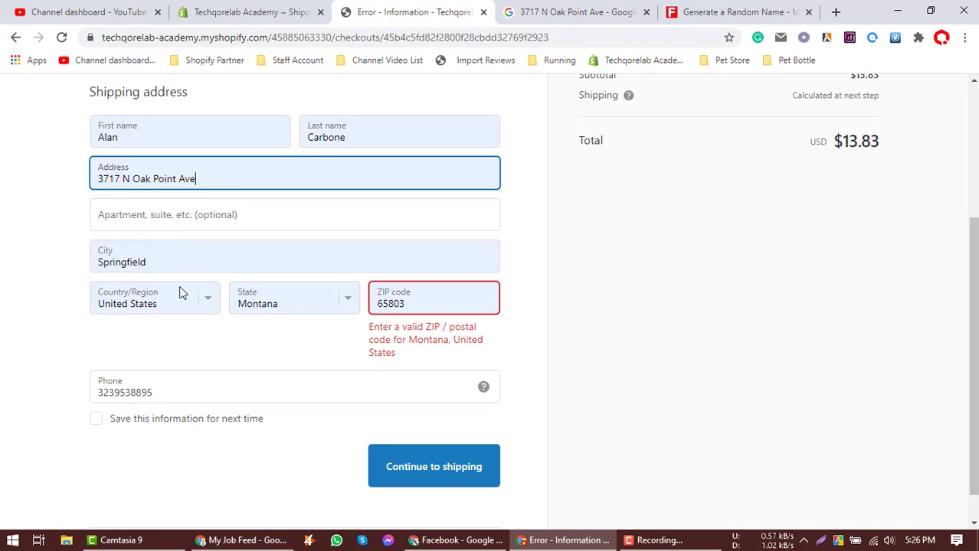
double_click(417, 306)
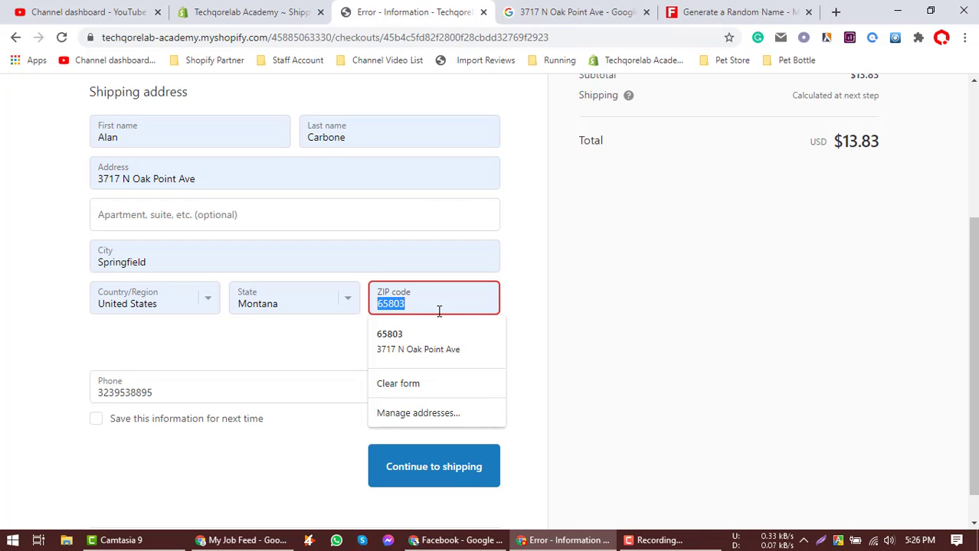
left_click(452, 337)
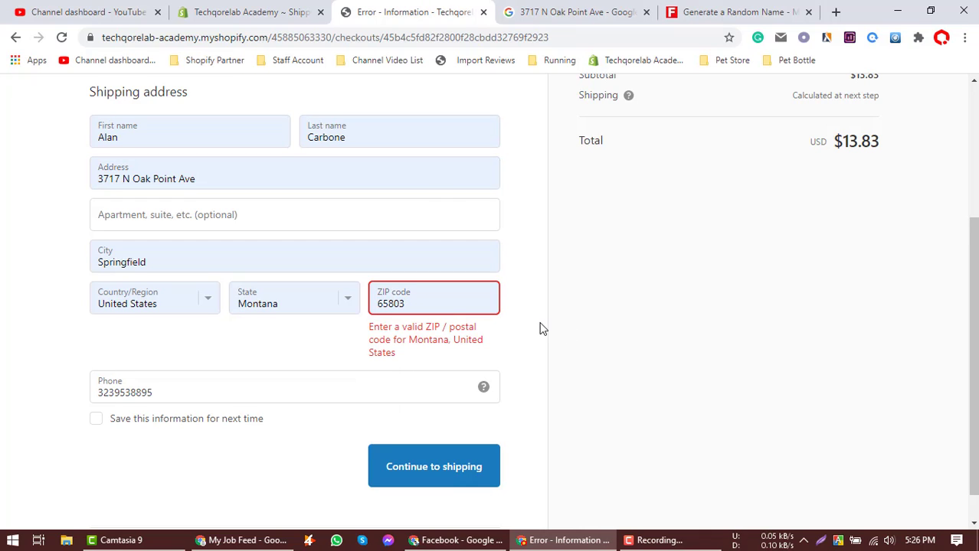
scroll(535, 331, "up", 3)
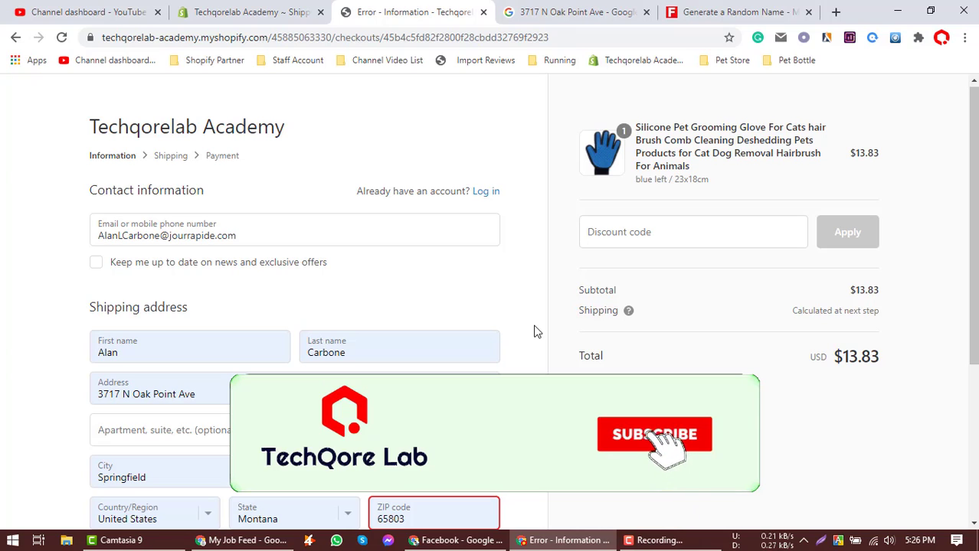
scroll(536, 332, "down", 3)
left_click(434, 468)
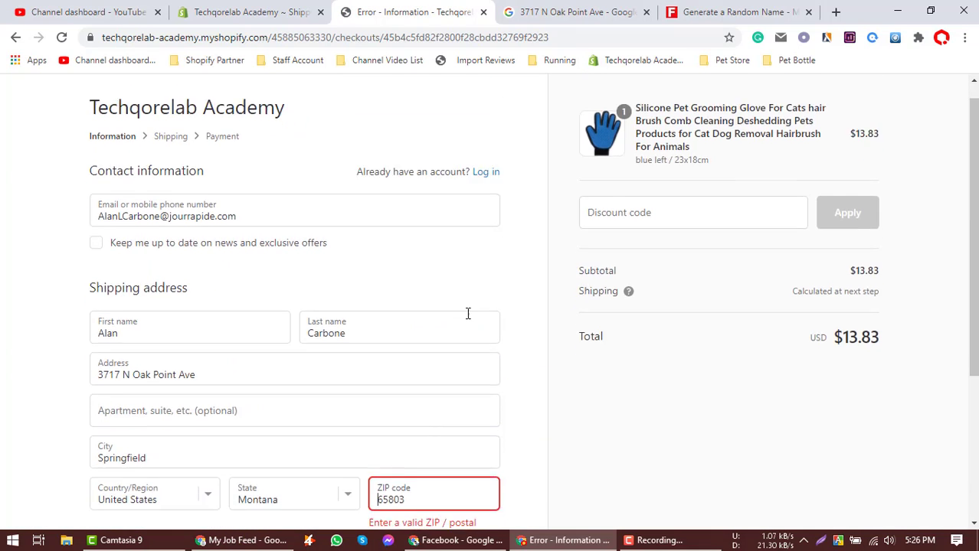
left_click(515, 12)
scroll(367, 283, "down", 2)
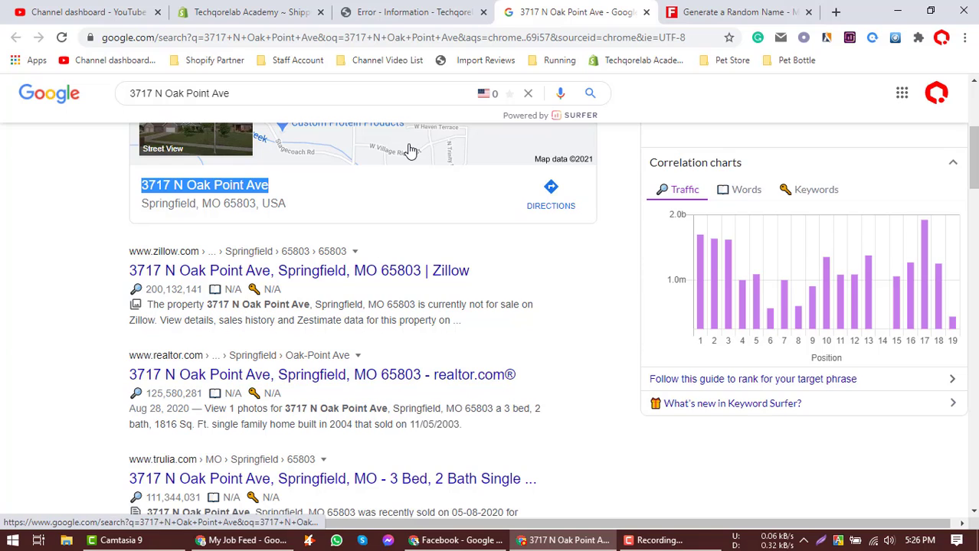
left_click(412, 10)
- Replace the shipping address with a different saved address suggestion in Florida, United States, and continue to shipping
left_click(227, 178)
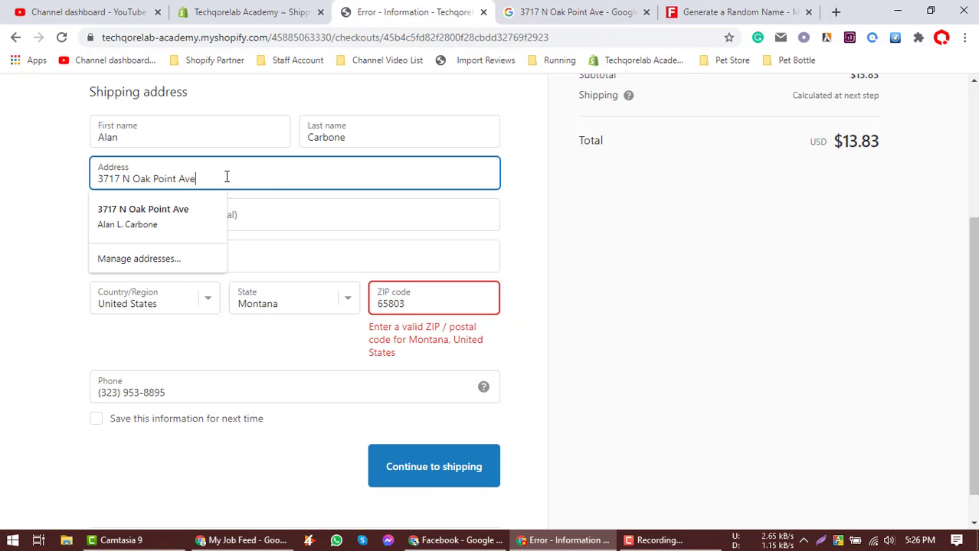
triple_click(278, 183)
key("BackSpace")
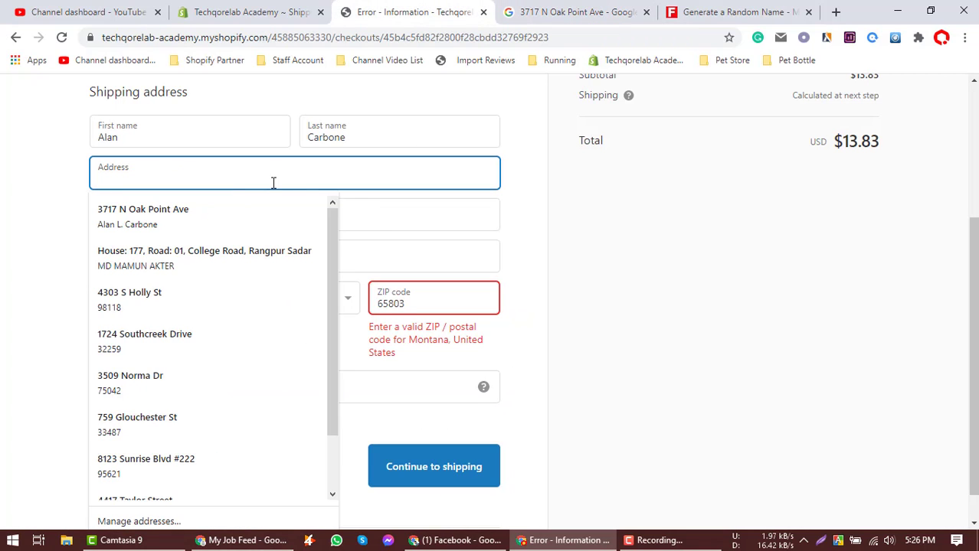
left_click(223, 337)
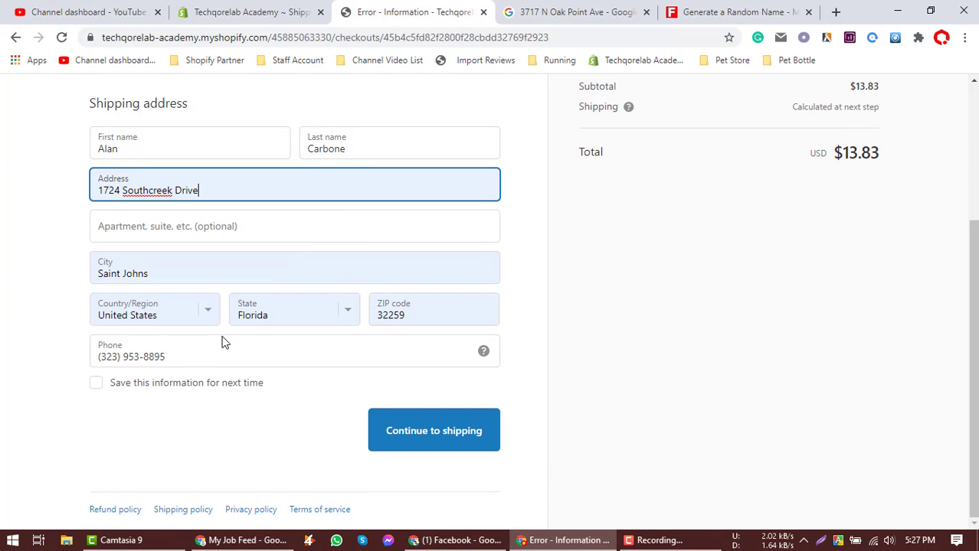
left_click(415, 424)
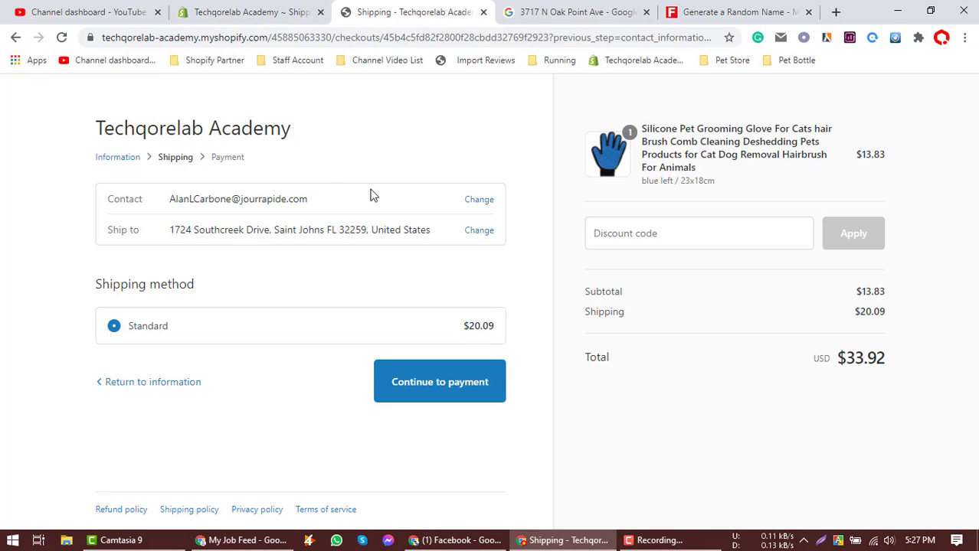
- Open the general shipping rates from the store's Shipping and delivery settings and examine the Domestic and Rest of World zones
left_click(273, 5)
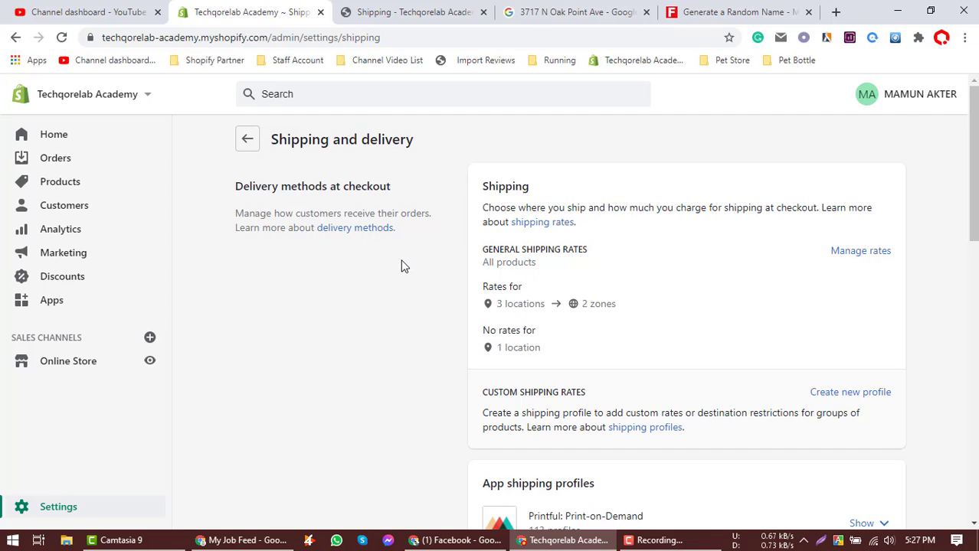
scroll(404, 266, "down", 3)
scroll(405, 266, "down", 3)
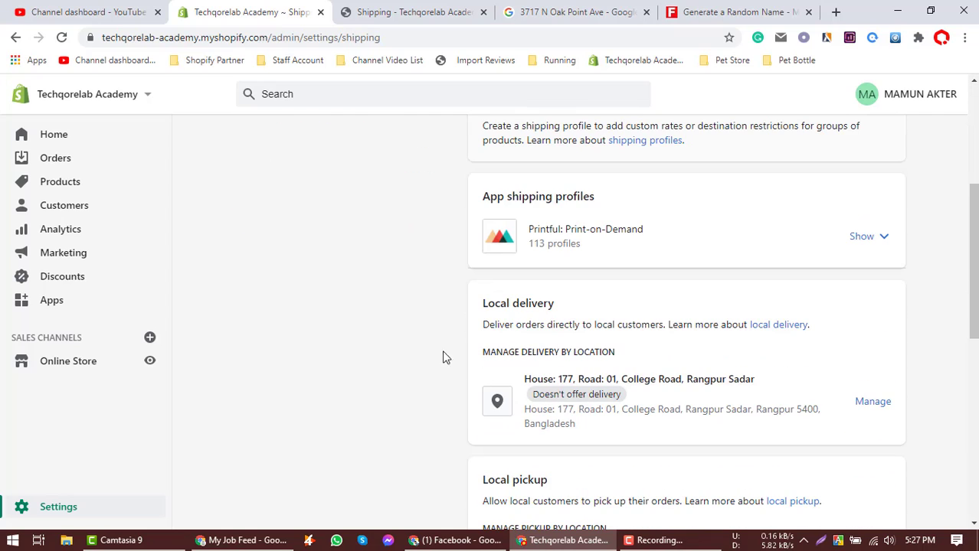
scroll(433, 350, "up", 4)
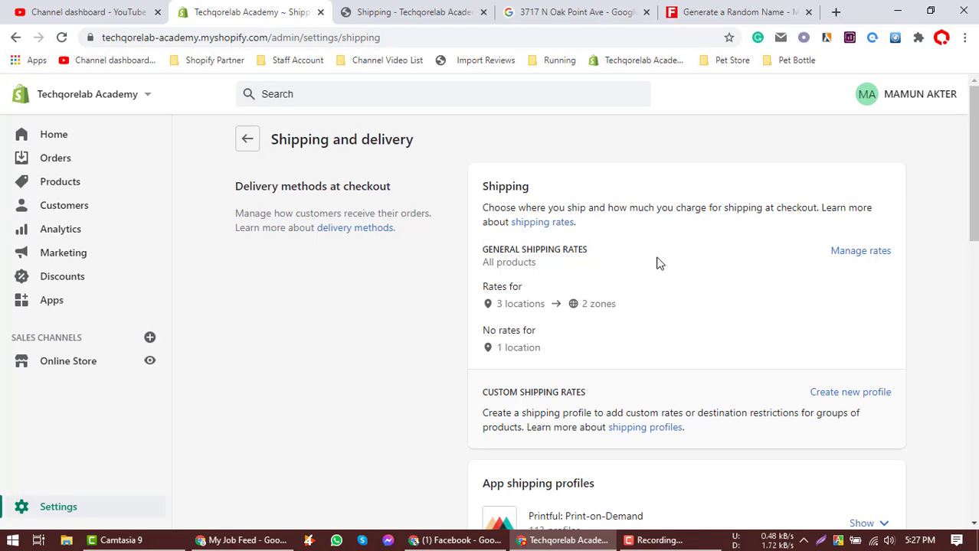
left_click(840, 253)
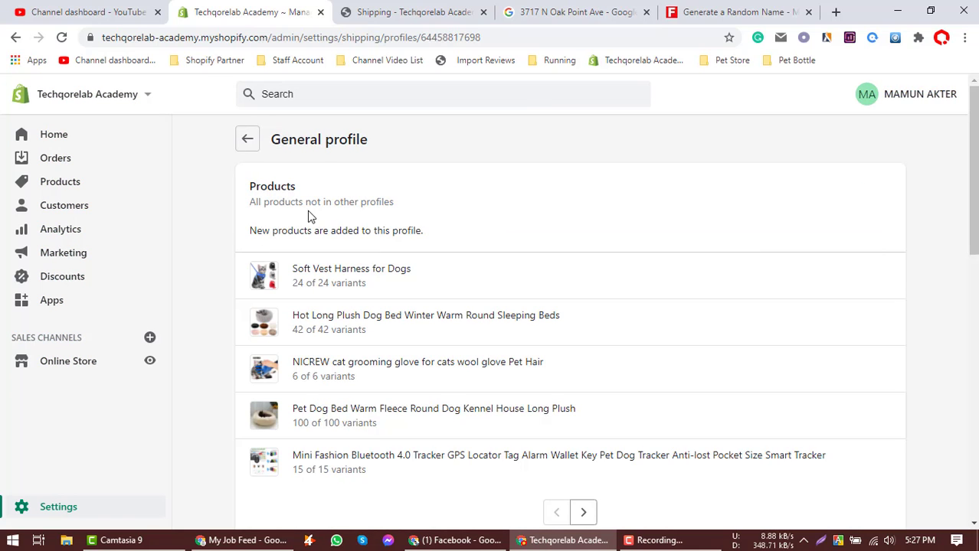
scroll(221, 230, "down", 5)
scroll(222, 232, "down", 2)
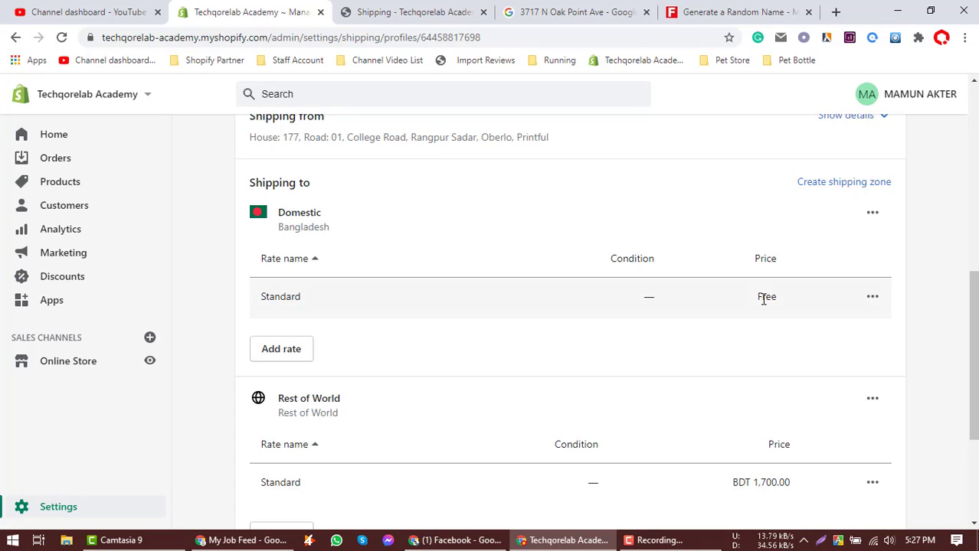
left_click(873, 214)
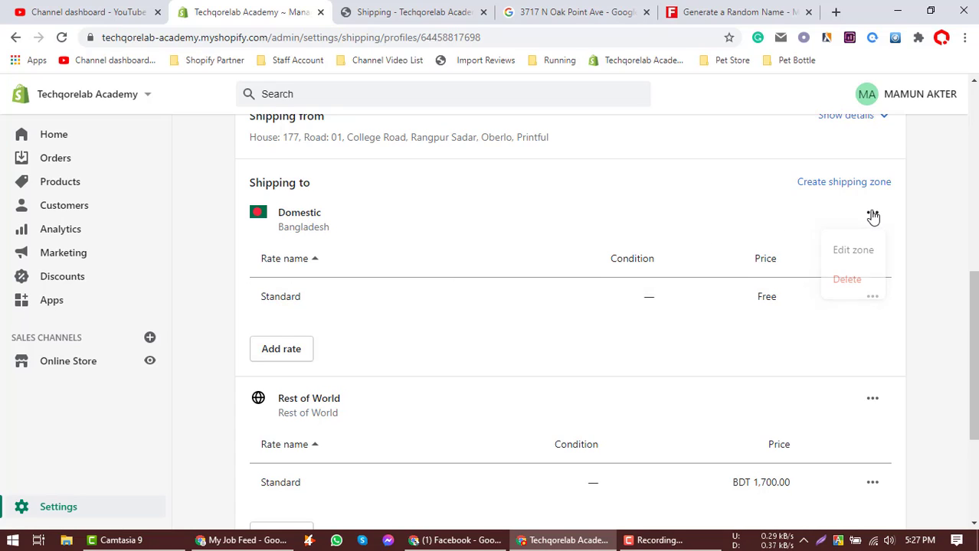
left_click(848, 259)
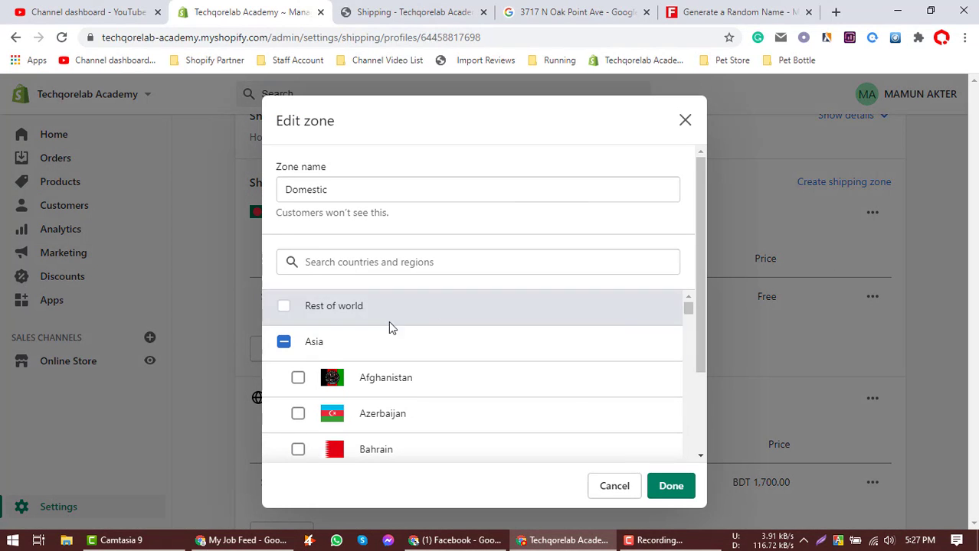
left_click(685, 122)
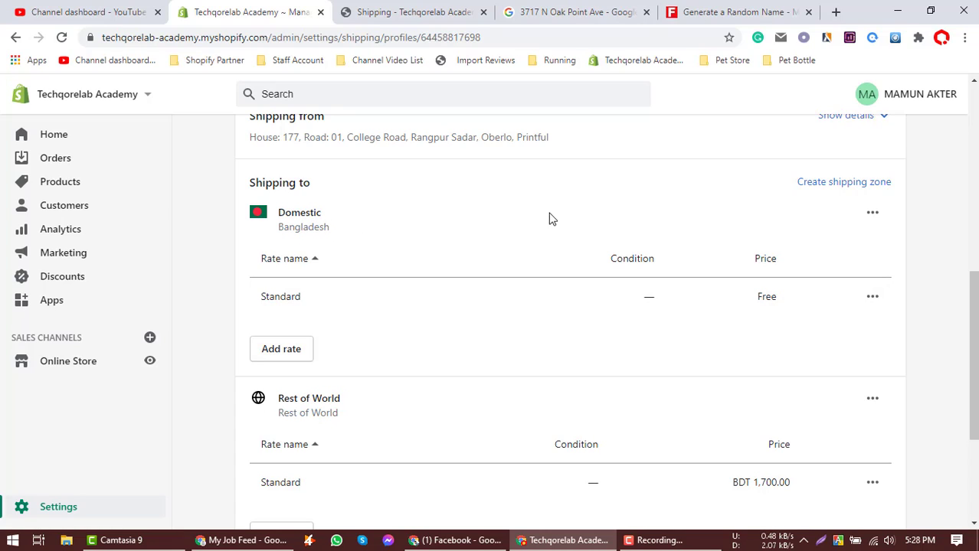
- Add United States to the Domestic shipping zone by searching for "uni", and save the general profile
left_click(872, 213)
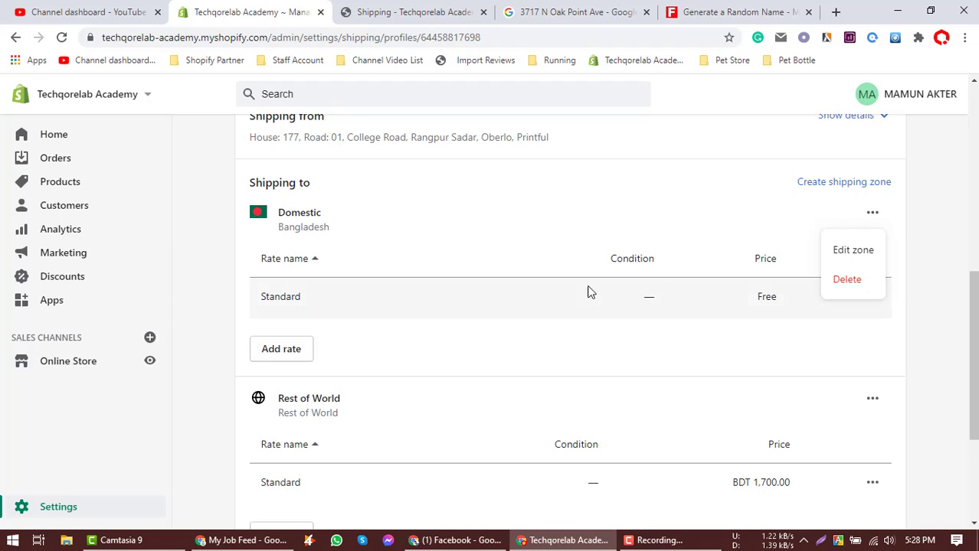
left_click(855, 252)
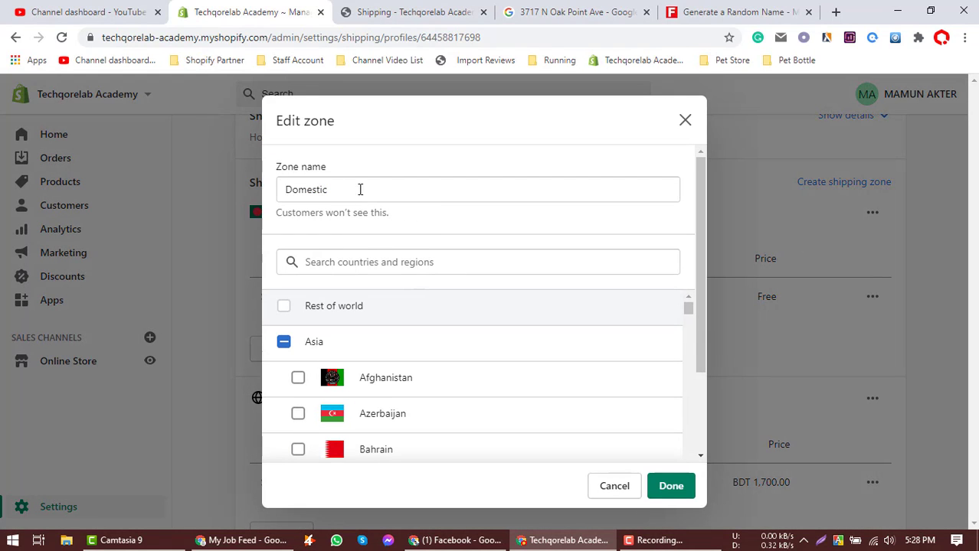
left_click(367, 256)
type("uni")
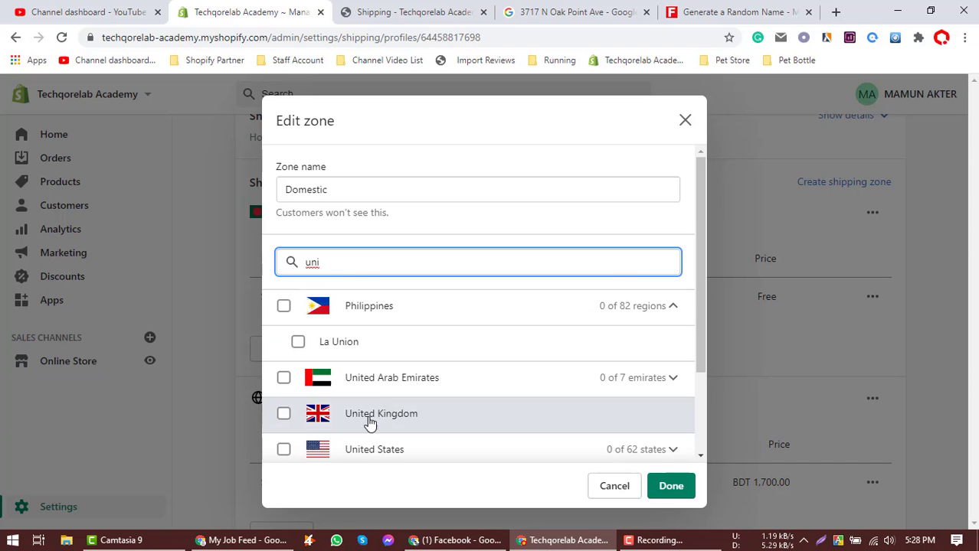
scroll(338, 422, "down", 1)
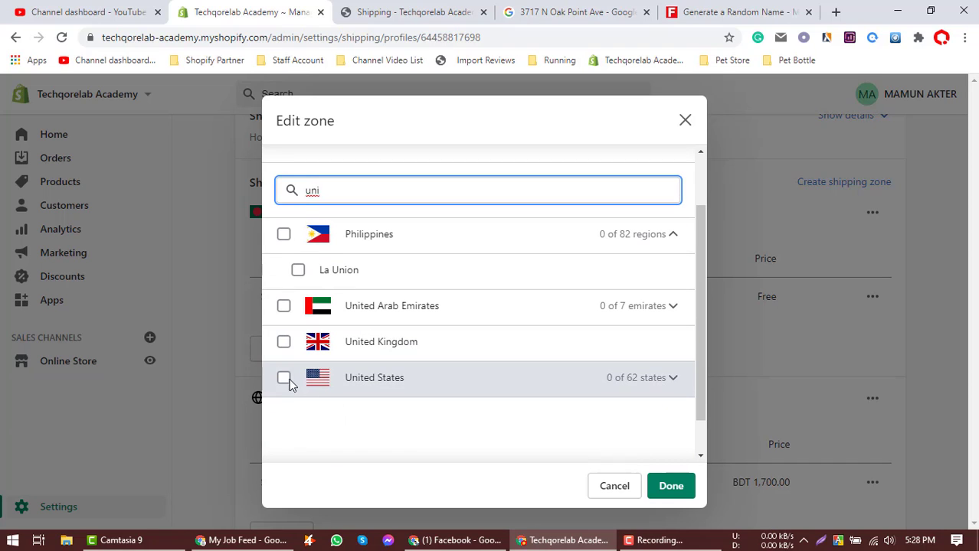
left_click(284, 378)
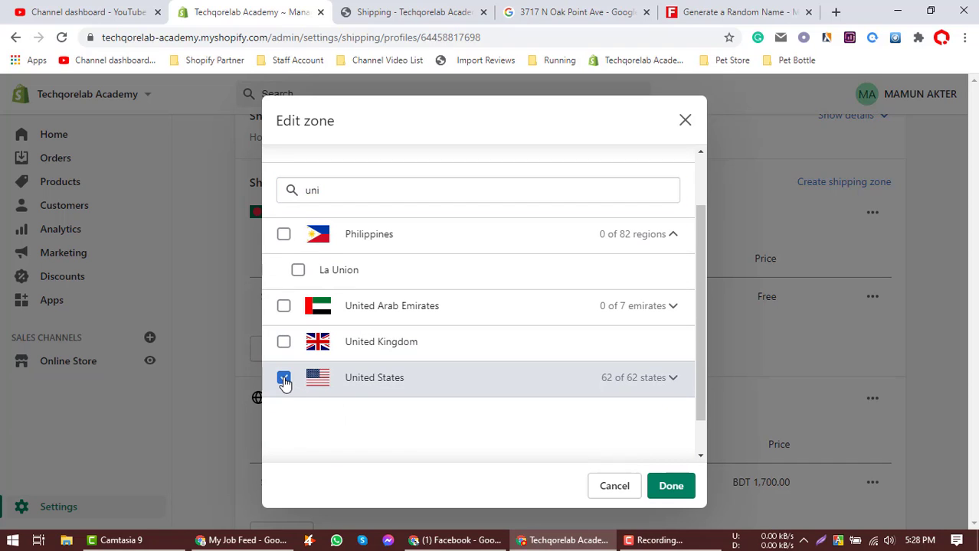
left_click(669, 487)
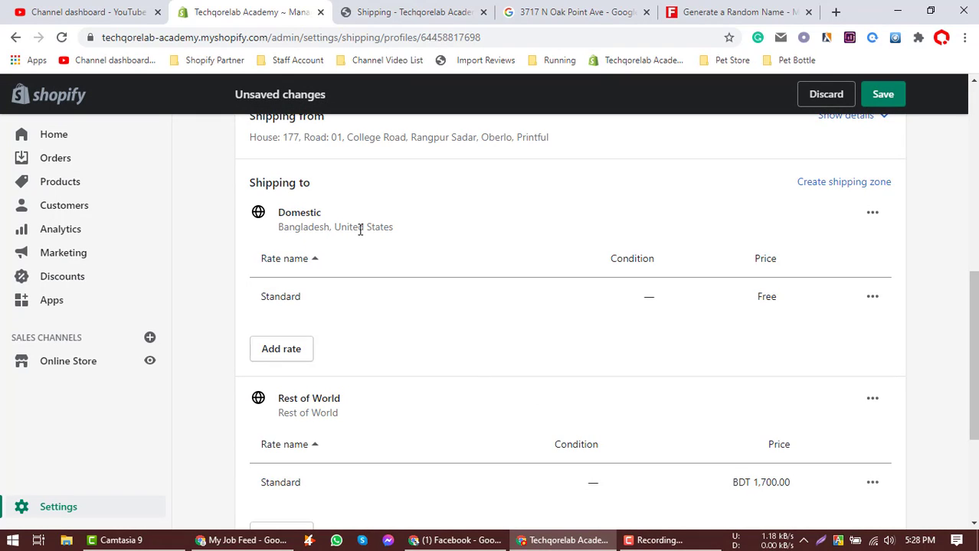
left_click(880, 94)
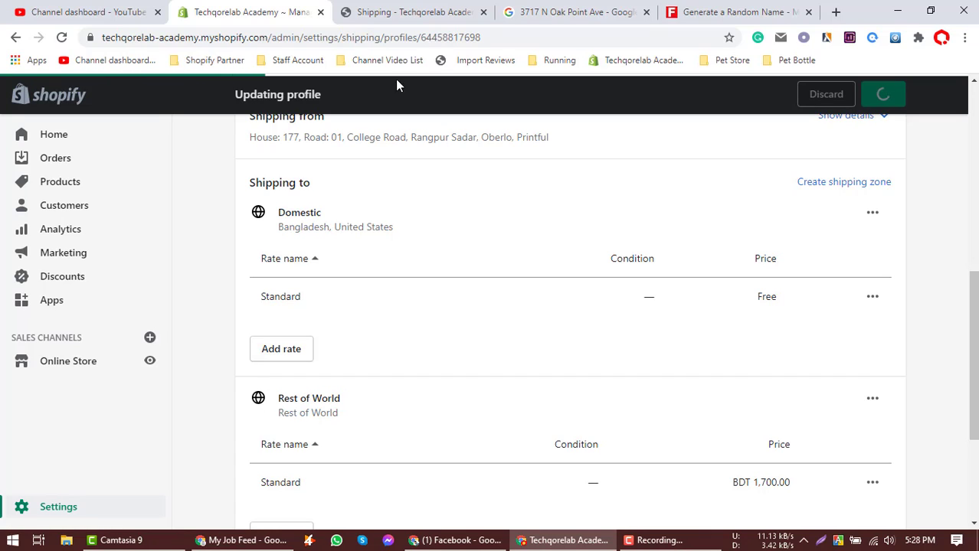
- Reload the checkout's shipping page to check the shipping charge for the United States address
left_click(413, 8)
right_click(412, 8)
left_click(406, 17)
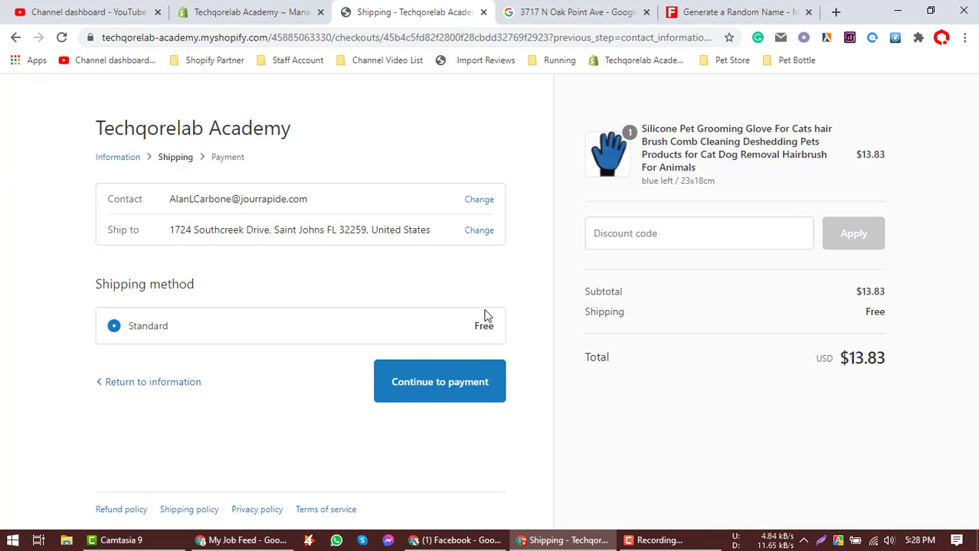
- Rename the Domestic zone's Standard rate to "Free Shipping" as a new rate name, and save the general profile
left_click(307, 8)
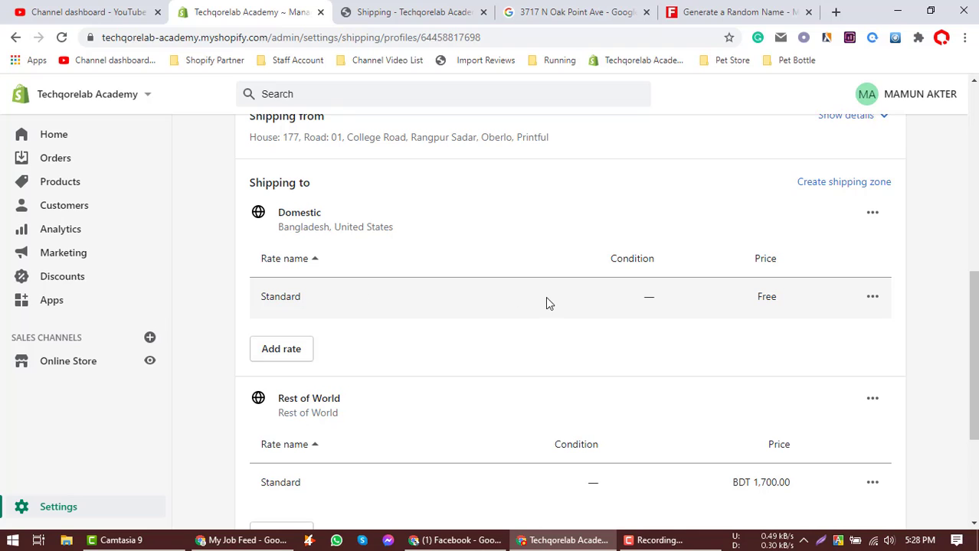
left_click(870, 299)
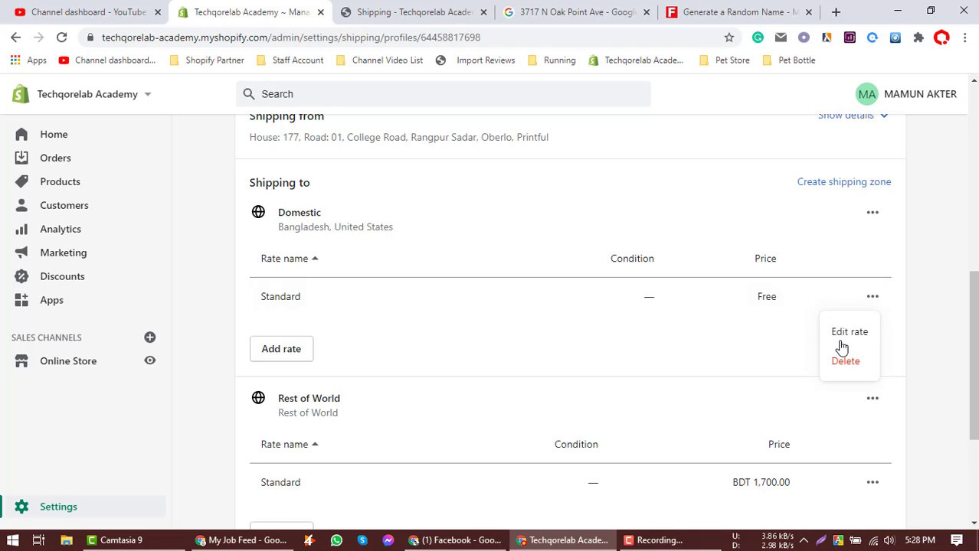
left_click(850, 334)
double_click(293, 288)
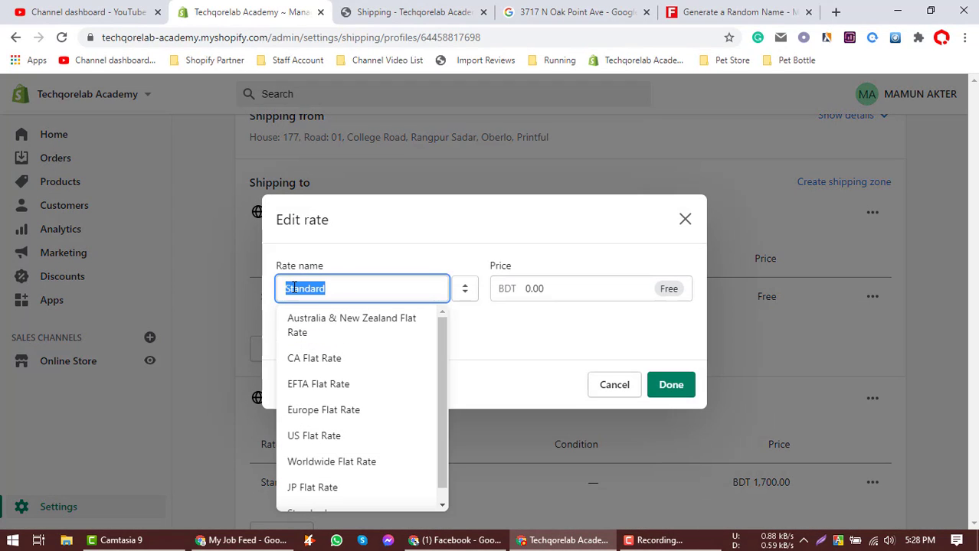
type("Free")
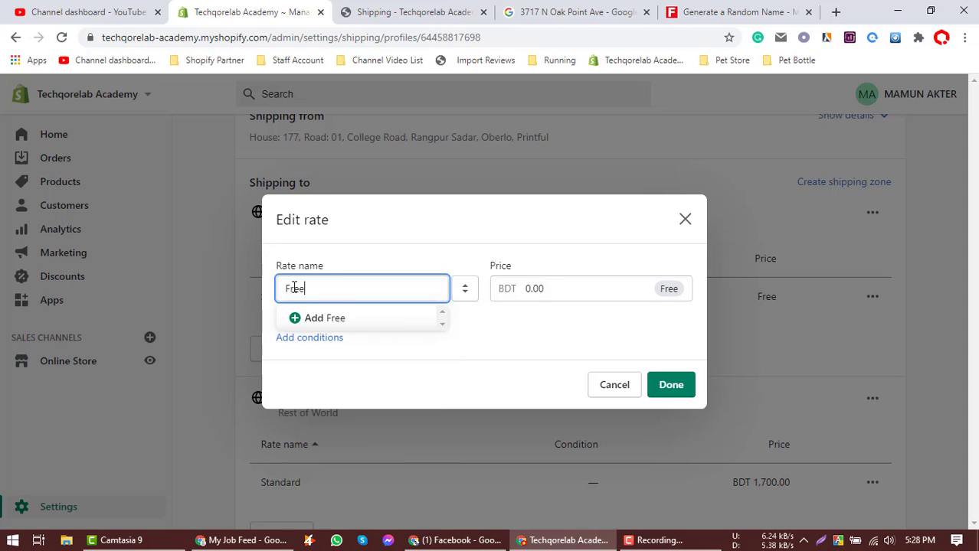
type(" Shipping")
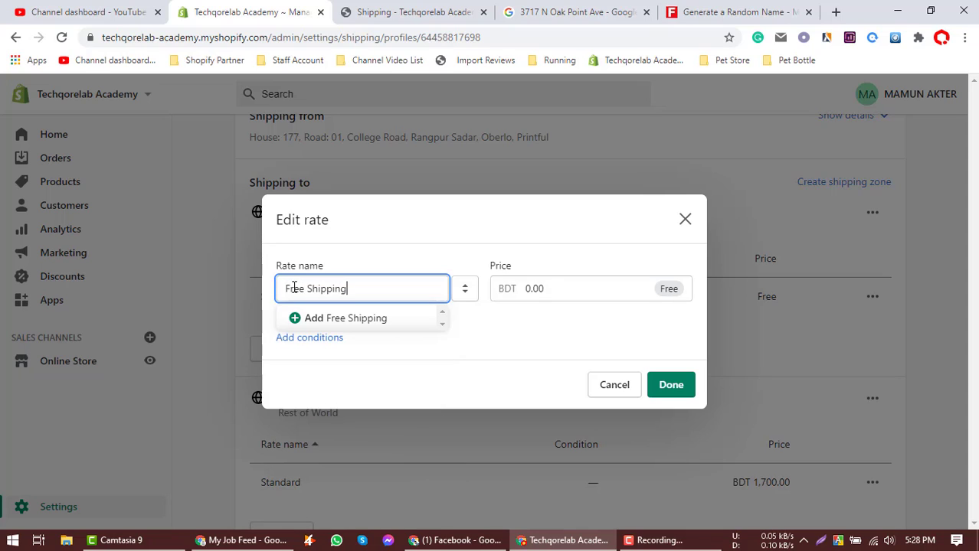
left_click(379, 320)
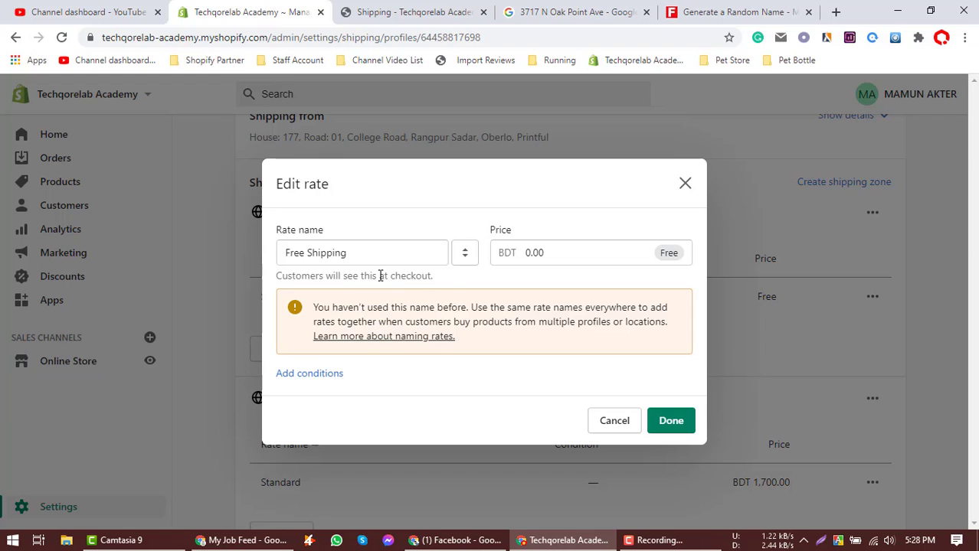
left_click(681, 423)
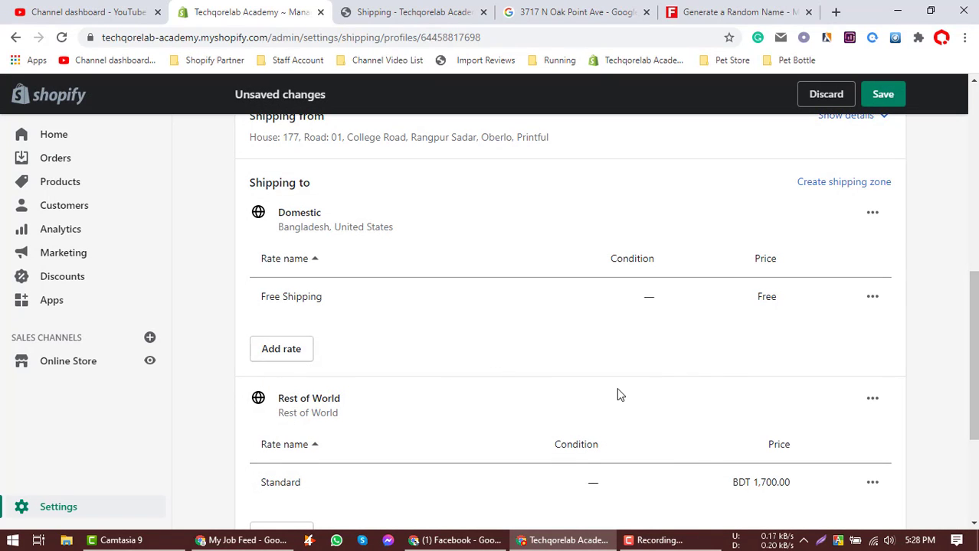
left_click(883, 93)
- Reload the checkout's shipping page once the profile is saved to check the name of the offered shipping method
left_click(394, 11)
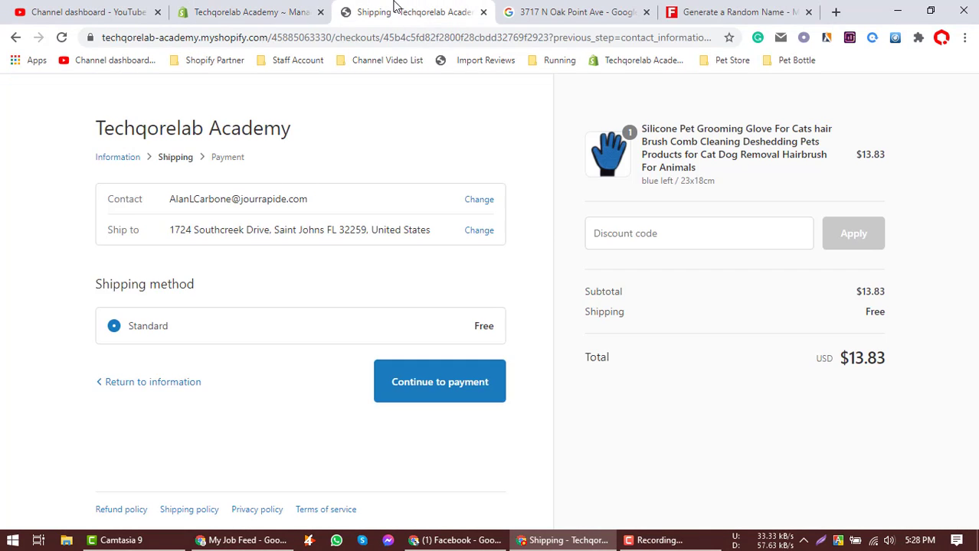
key("ctrl+shift+Tab")
left_click(459, 9)
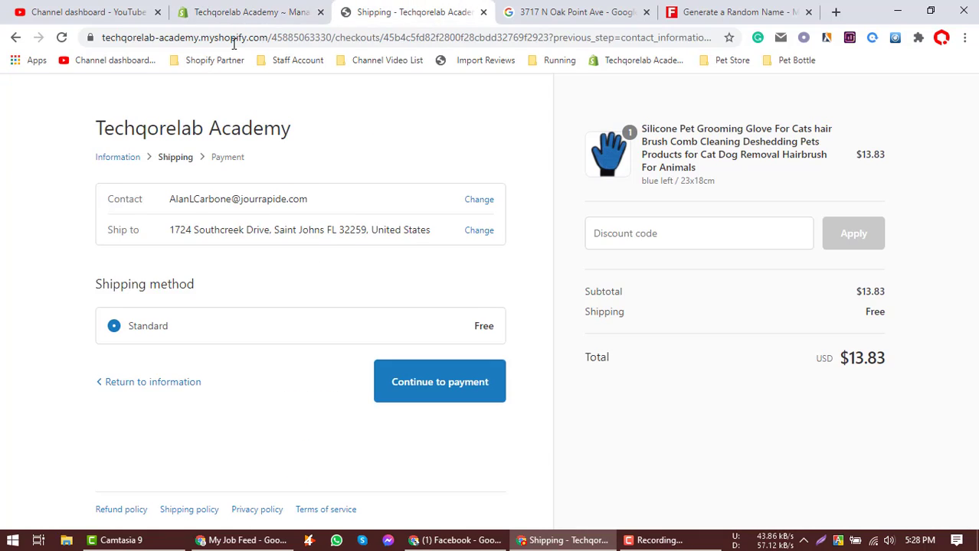
left_click(278, 10)
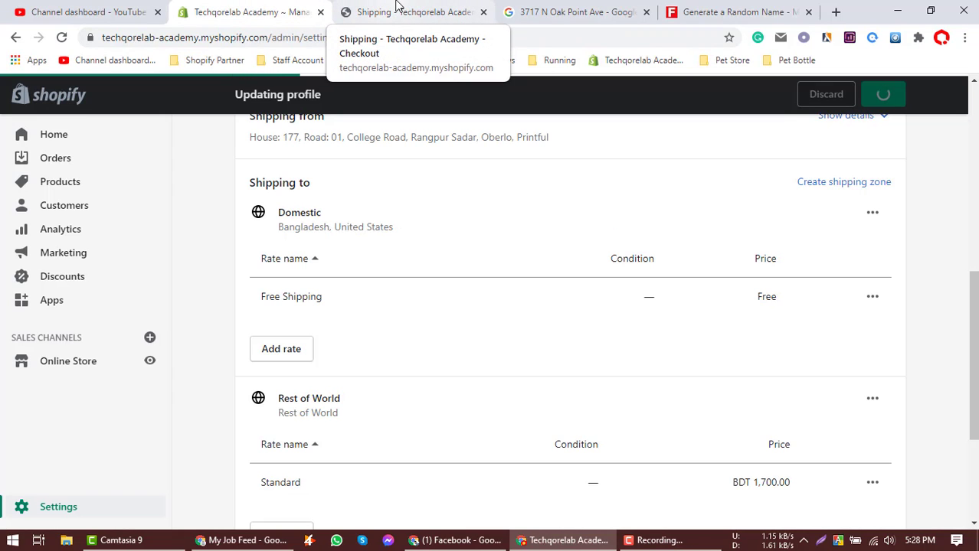
left_click(391, 11)
left_click(62, 37)
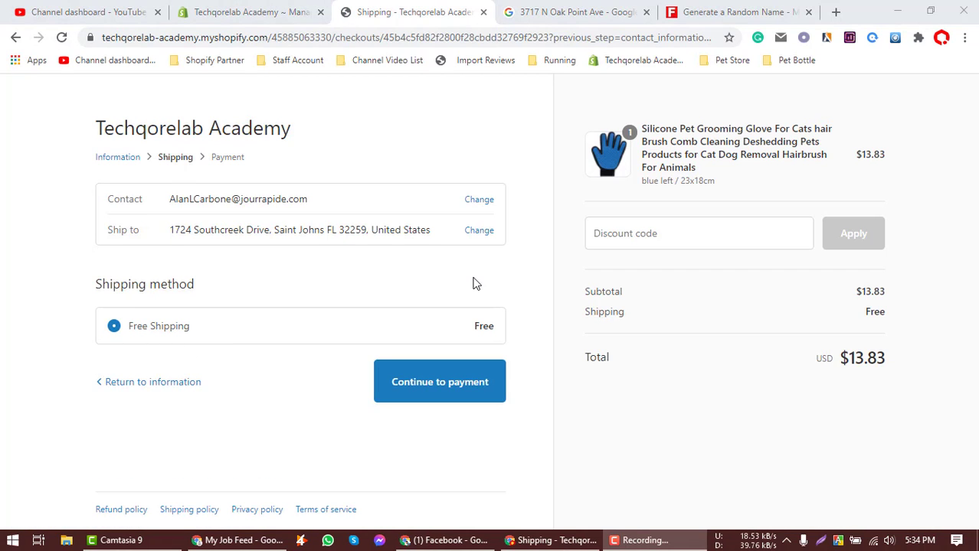
- Review the general profile's products, Domestic and Rest of World rates, and the locations not shipped from
left_click(261, 10)
scroll(360, 280, "down", 1)
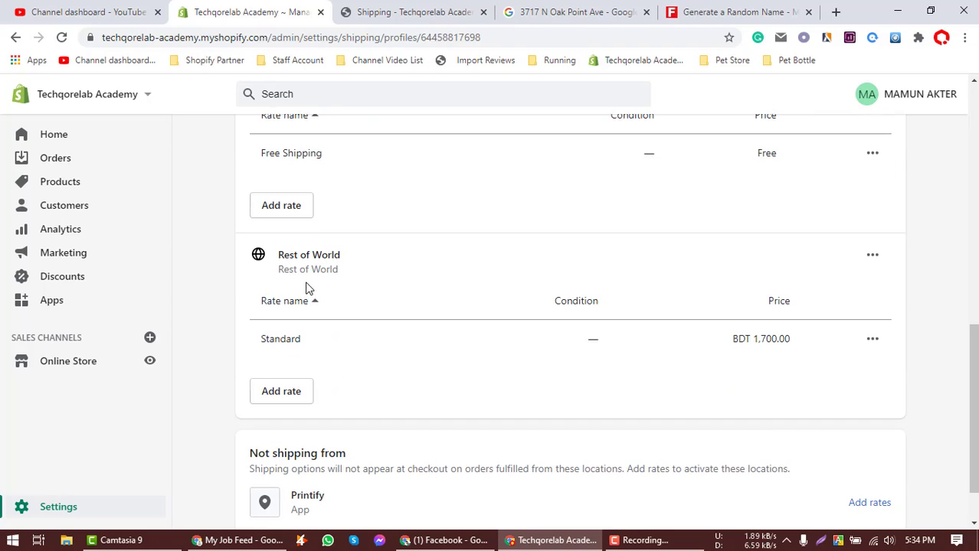
scroll(323, 268, "up", 1)
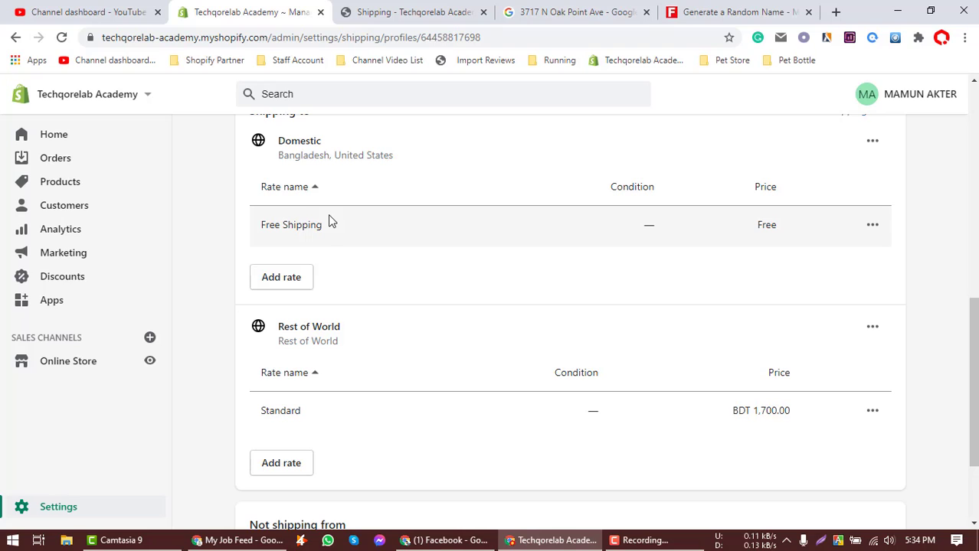
scroll(334, 246, "down", 2)
scroll(352, 265, "down", 1)
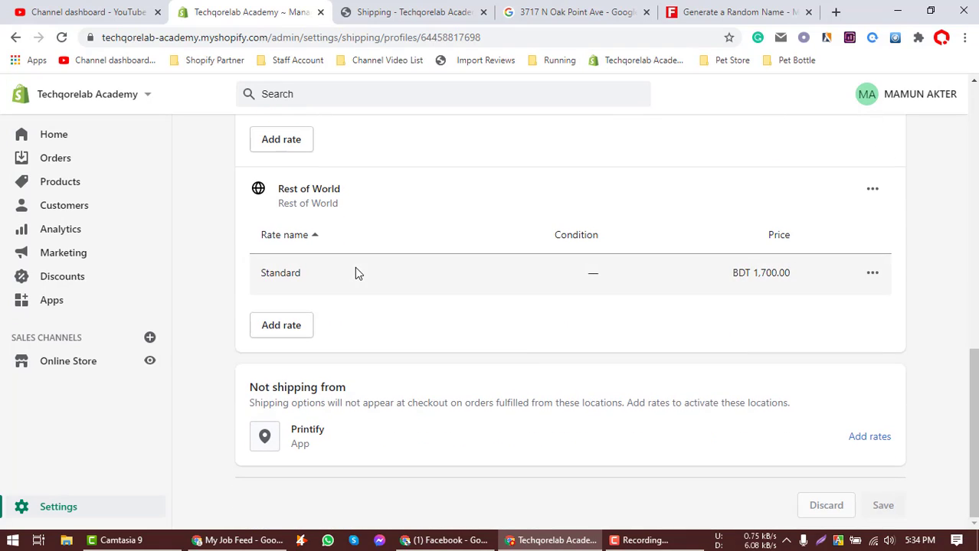
scroll(355, 275, "up", 10)
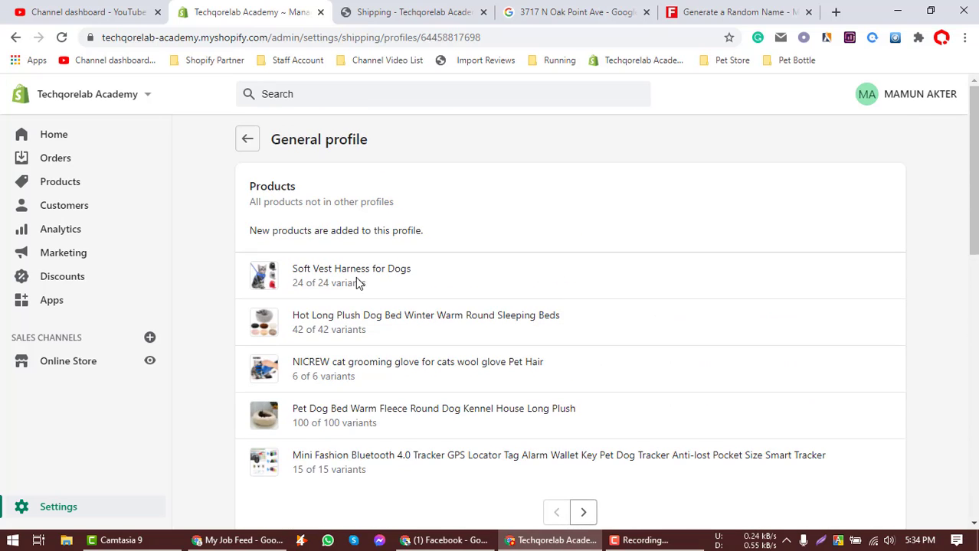
scroll(357, 315, "down", 10)
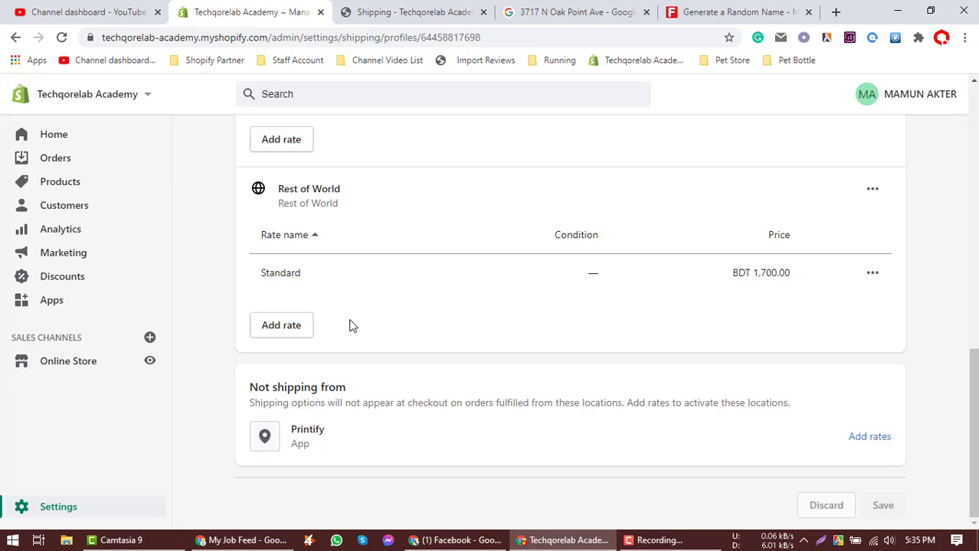
left_click(653, 540)
left_click(947, 482)
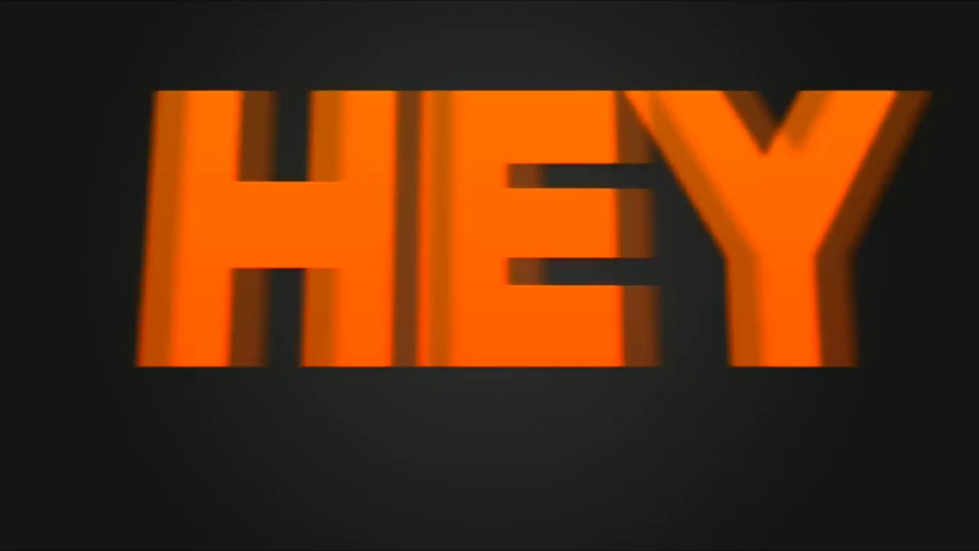